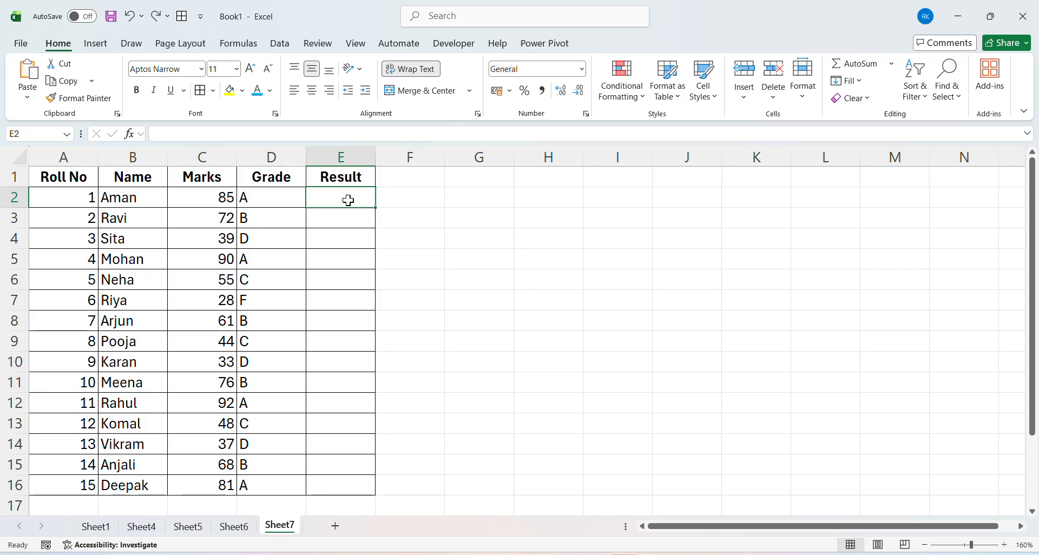
Enter the formula =IF(C2>=60,"Pass","Fail") in cell E2 of the Result column
type("=IF(")
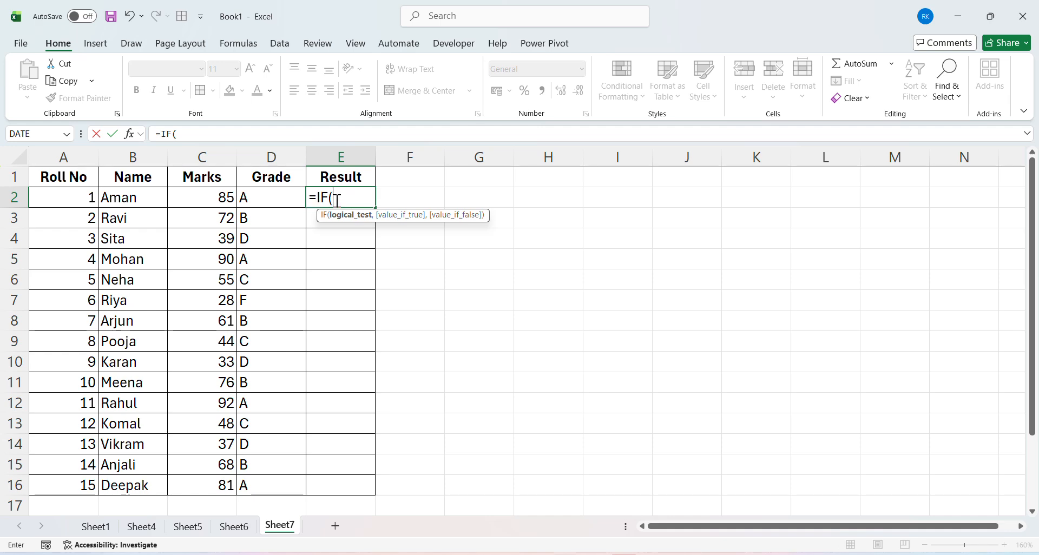
left_click(217, 194)
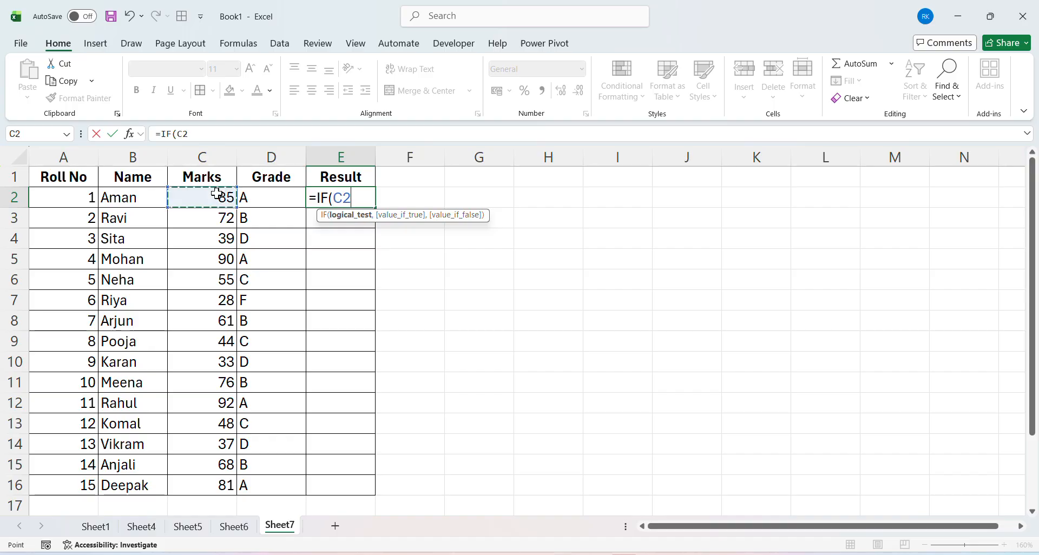
type(">=60")
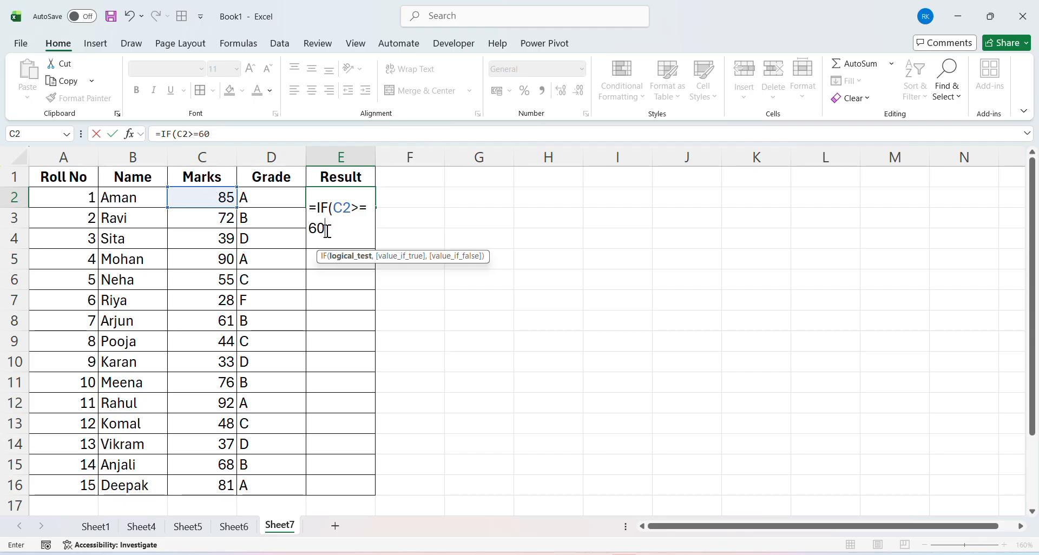
type(",\"")
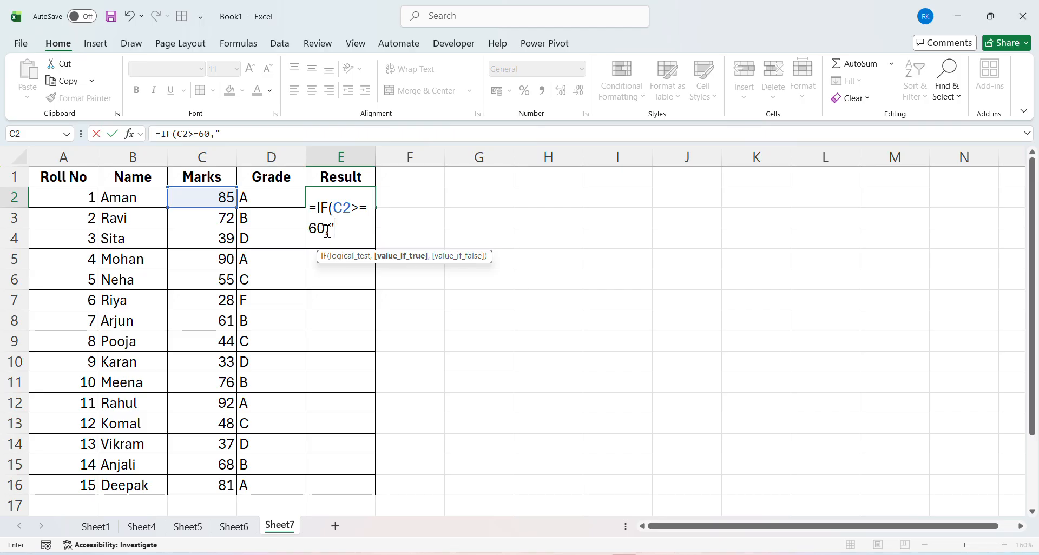
type("Pass\",")
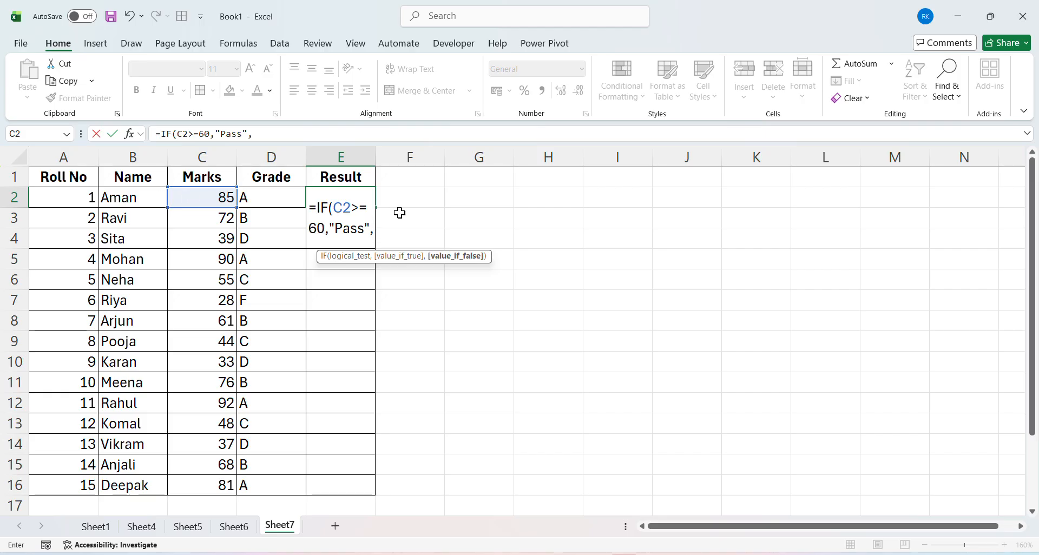
type("\"Fail\")")
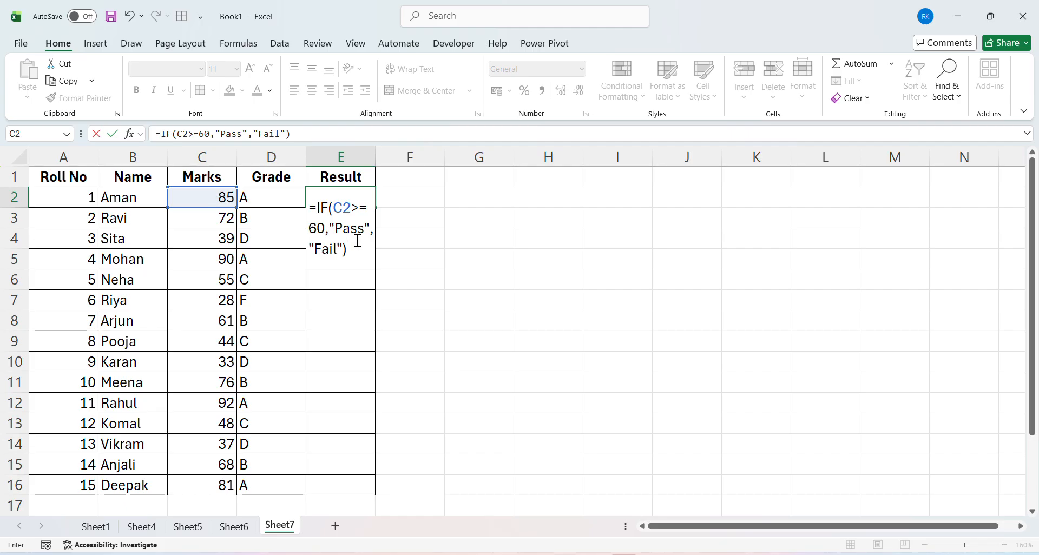
key("Return")
key("Up")
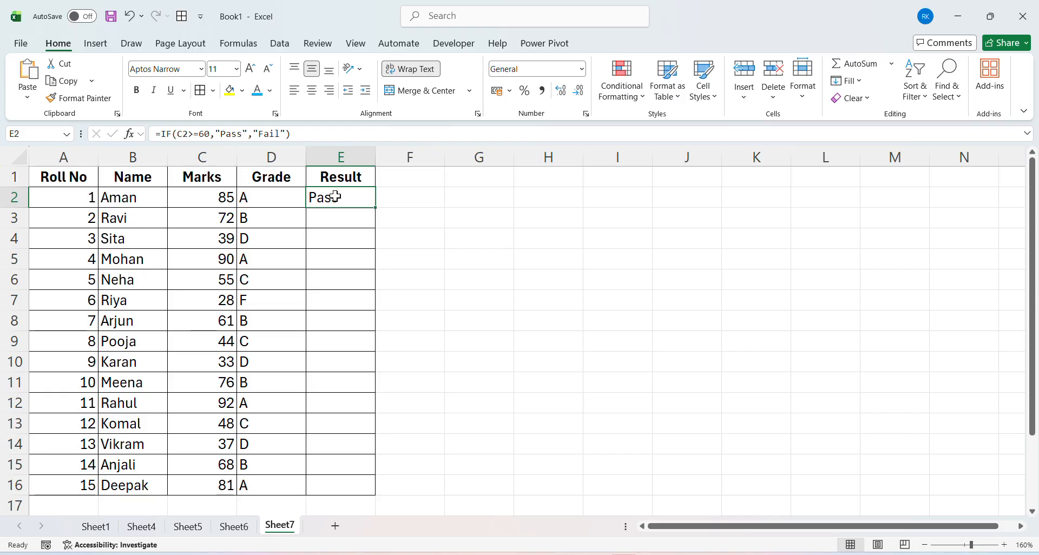
Copy the Result formula from E2 down to cells E3 and E4
key("ctrl+c")
key("Down")
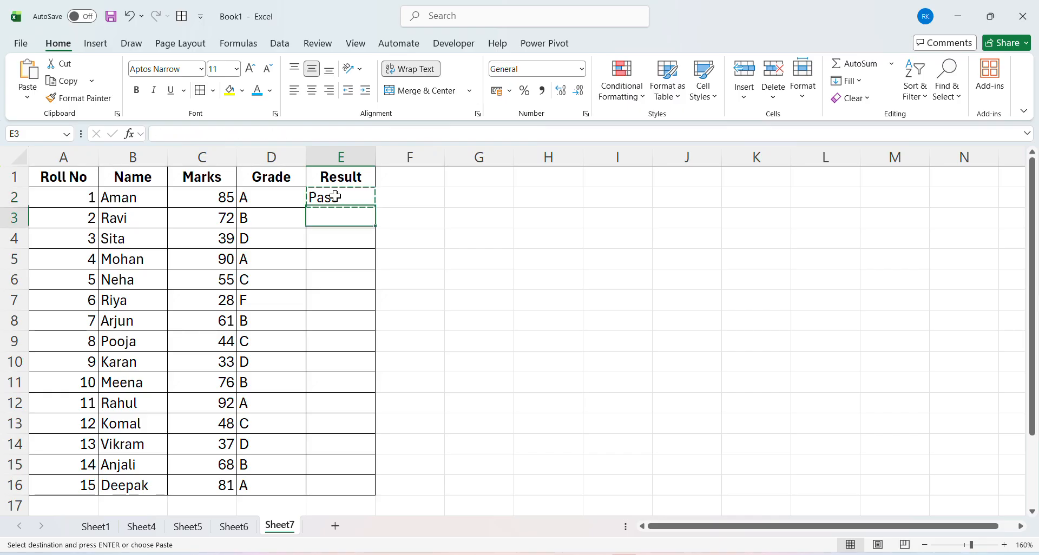
key("ctrl+v")
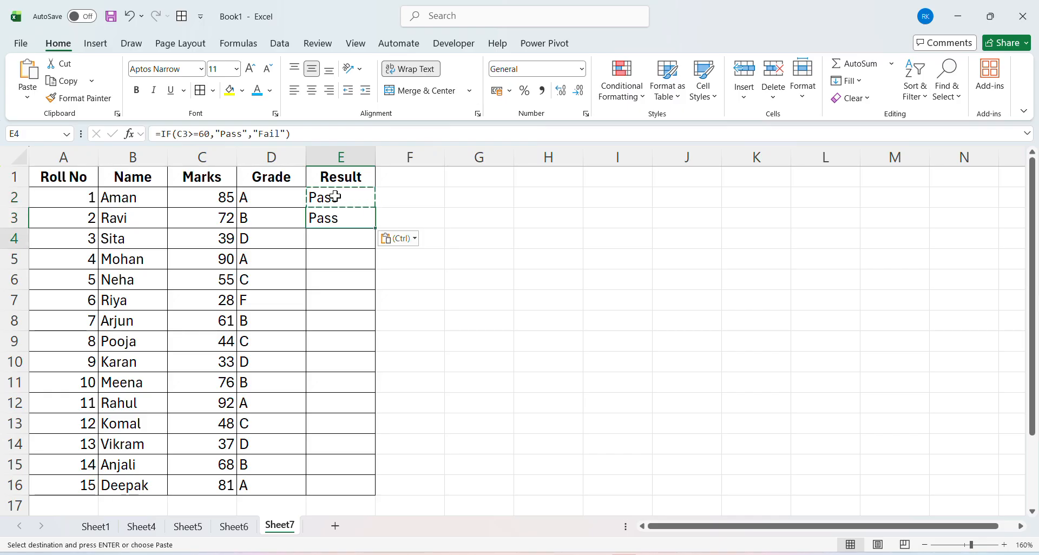
key("Down")
left_click(332, 222)
key("ctrl+c")
left_click(332, 234)
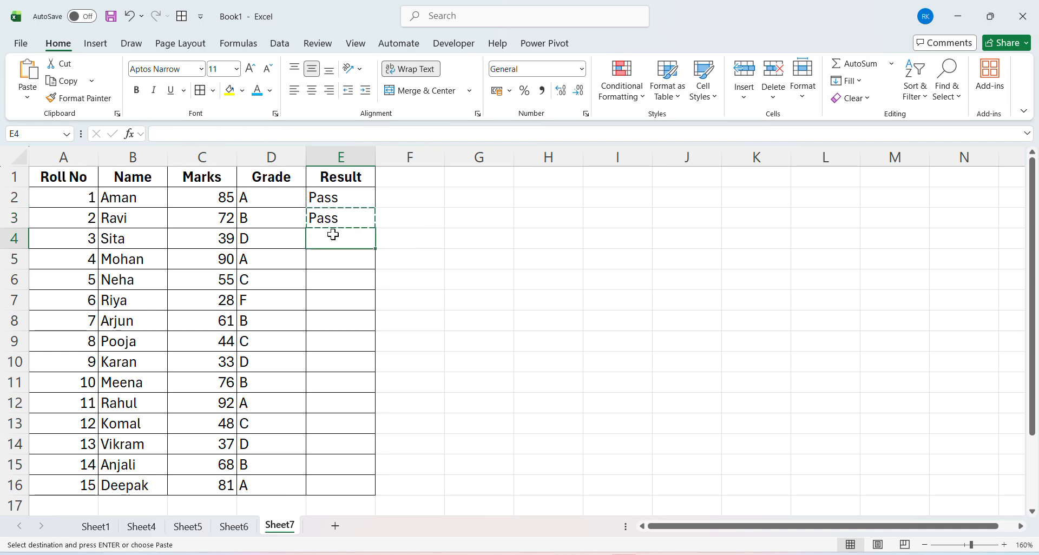
key("ctrl+v")
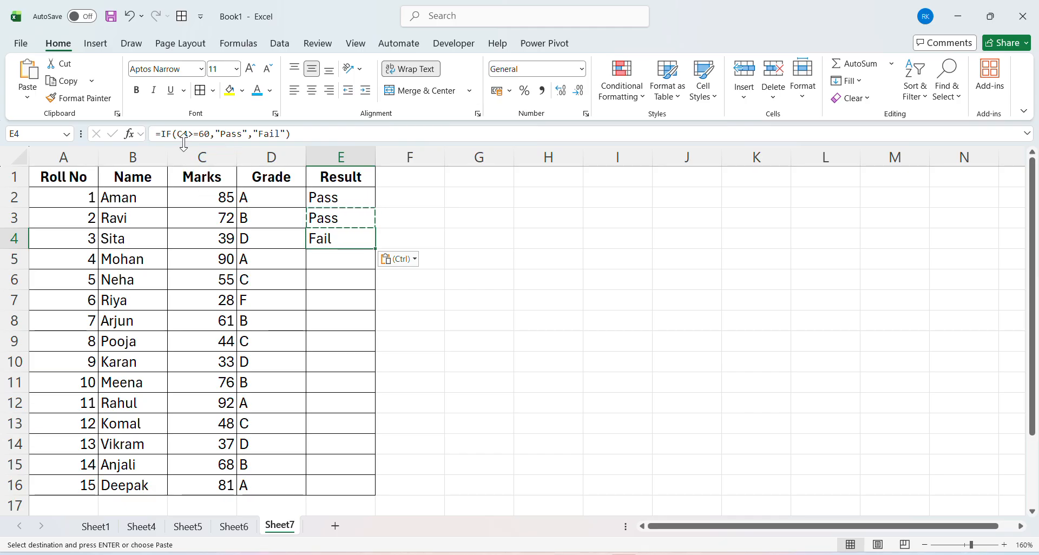
Check the formulas in E3 and E4, and copy the one in E4 to the remaining Result cells E5:E16
left_click(329, 213)
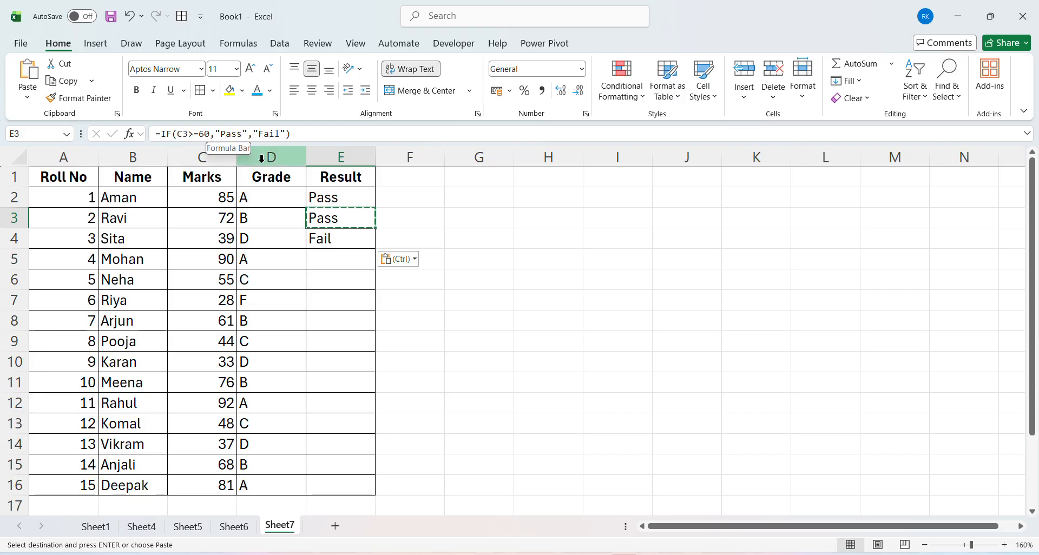
left_click(320, 238)
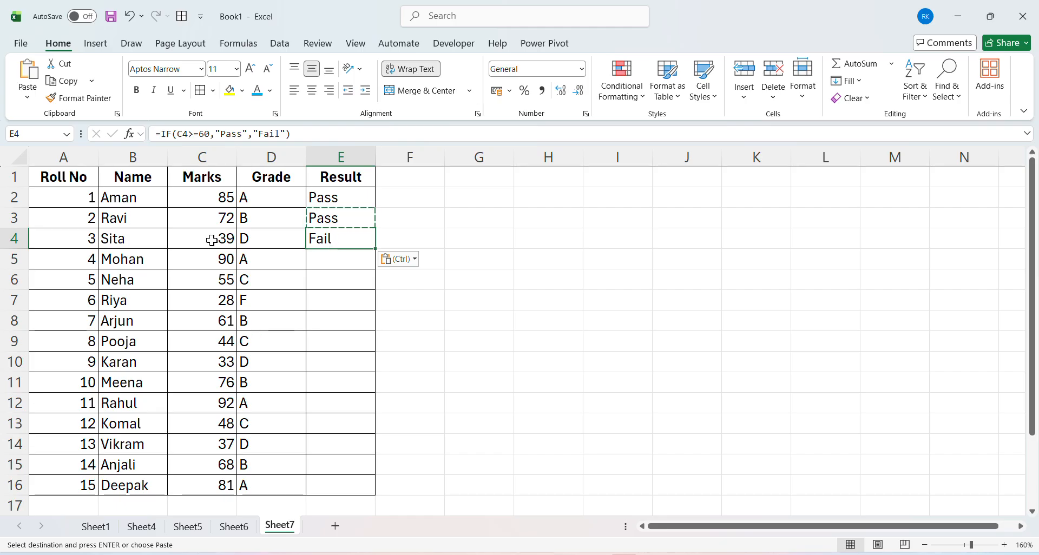
key("ctrl+c")
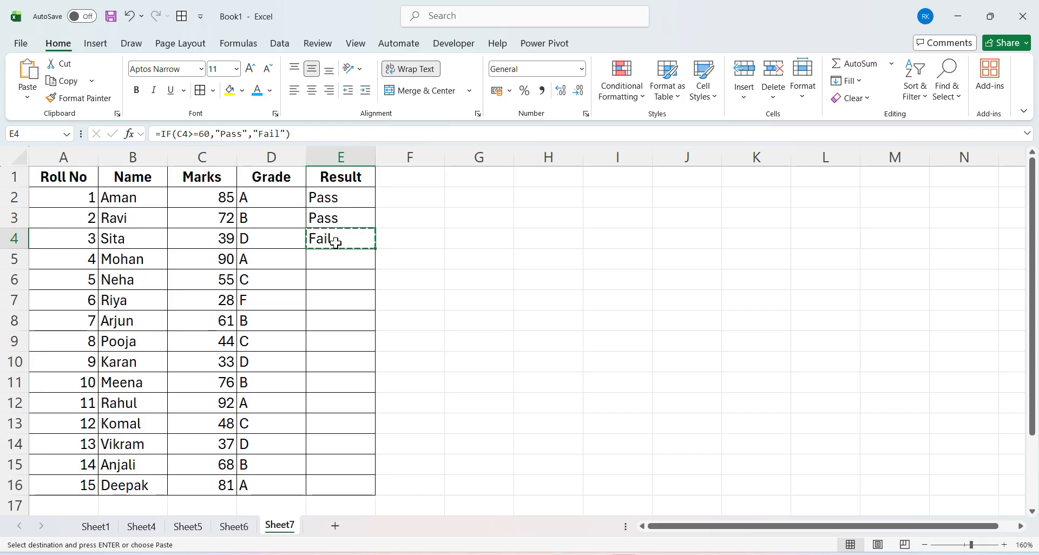
key("Down")
key("shift+Down")
key("shift+Down")
key("shift+Down")
key("shift+Down")
key("shift+Down")
key("shift+Down")
key("shift+Down")
key("shift+Down")
key("shift+Down")
key("shift+Down")
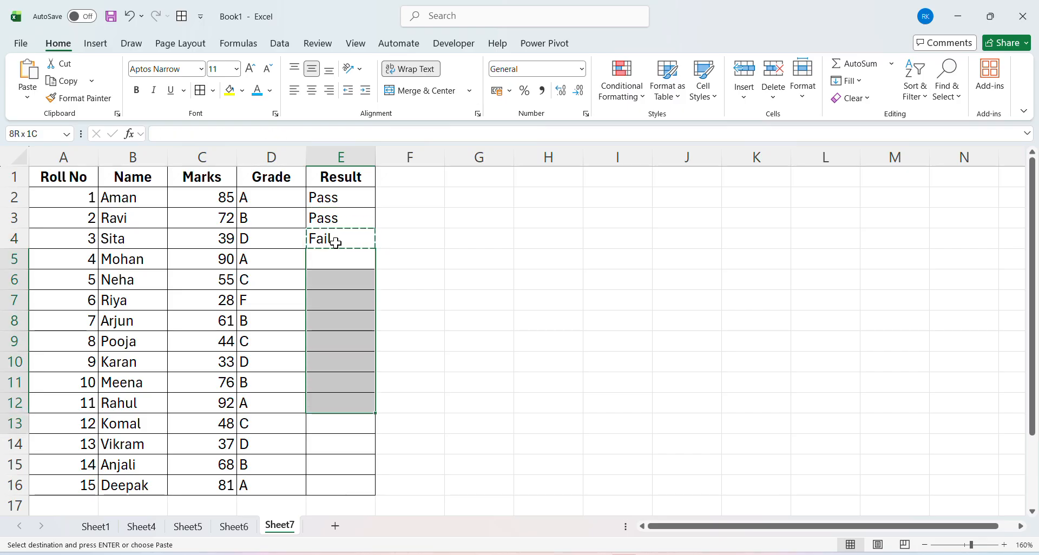
key("shift+Down")
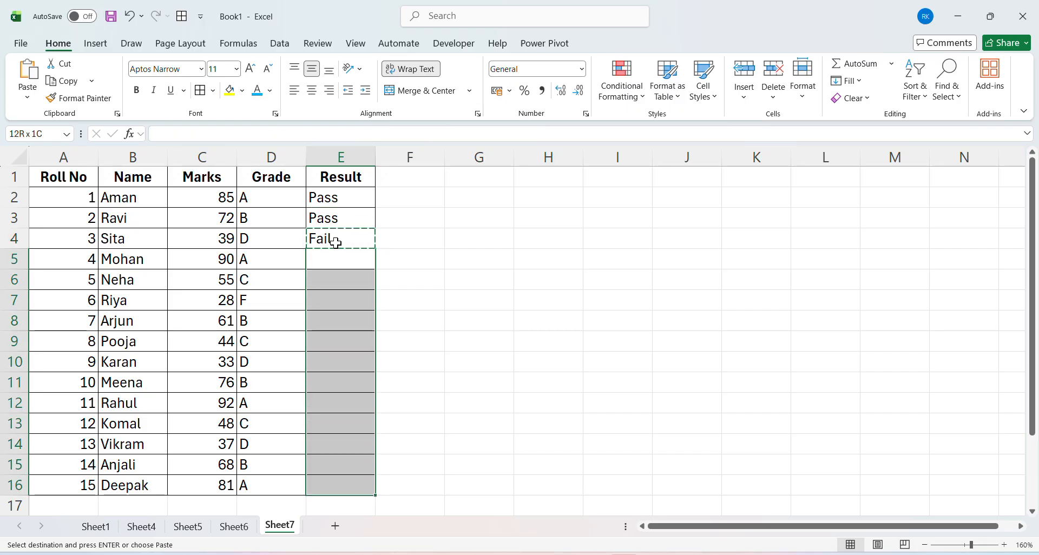
key("ctrl+v")
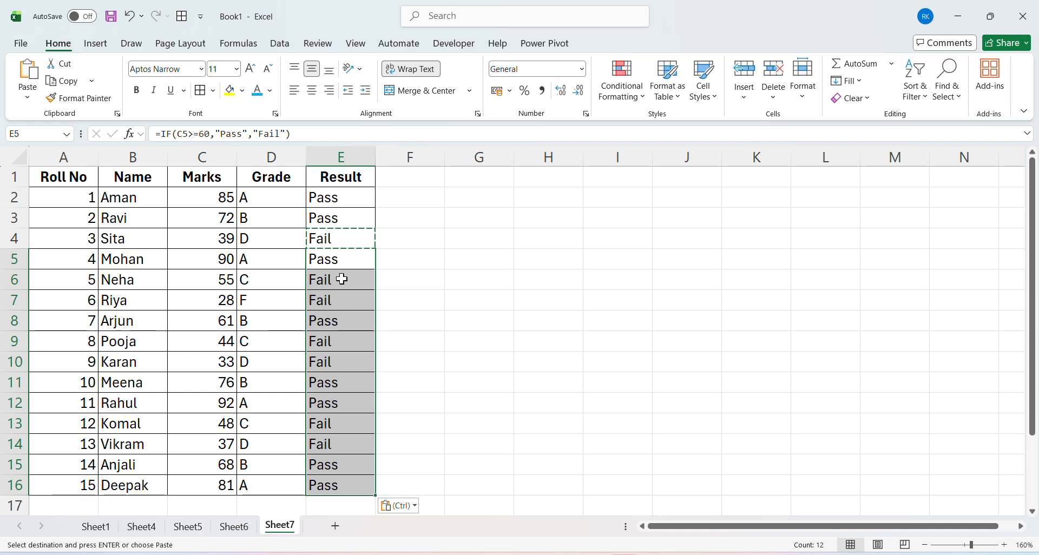
Check the Pass/Fail results in rows 5 and 6 against the marks
left_click(342, 265)
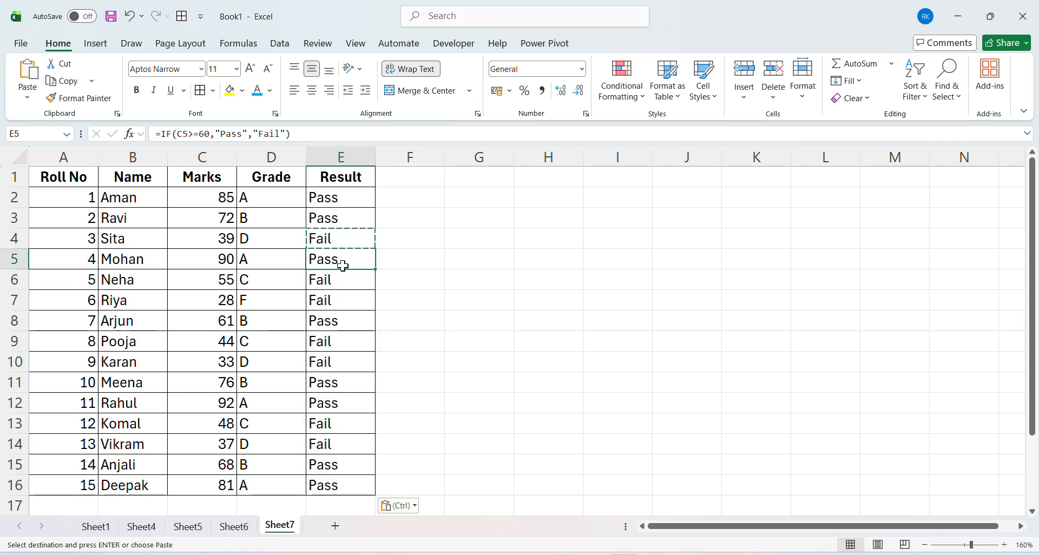
key("Up")
key("Down")
key("shift+space")
key("Down")
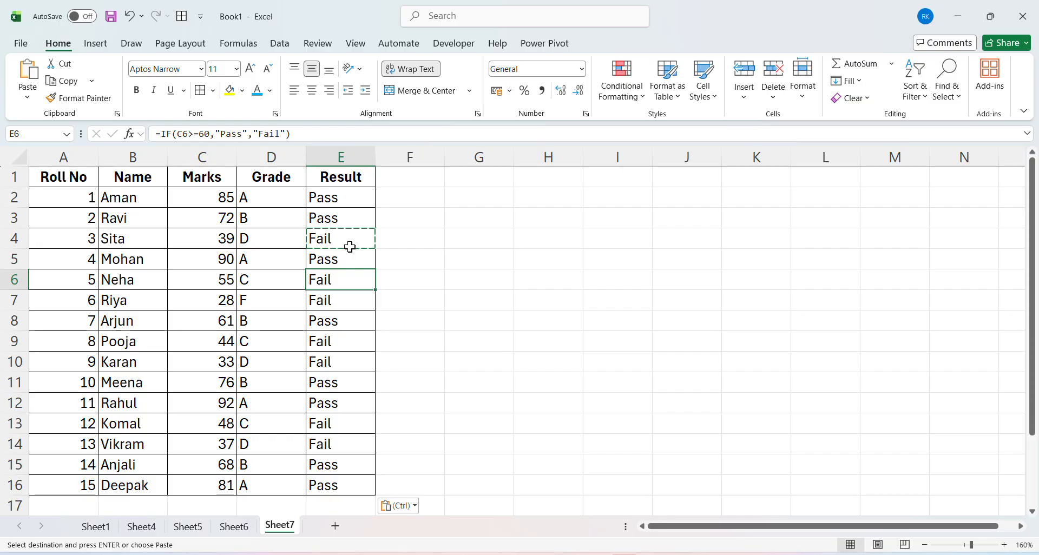
key("shift+space")
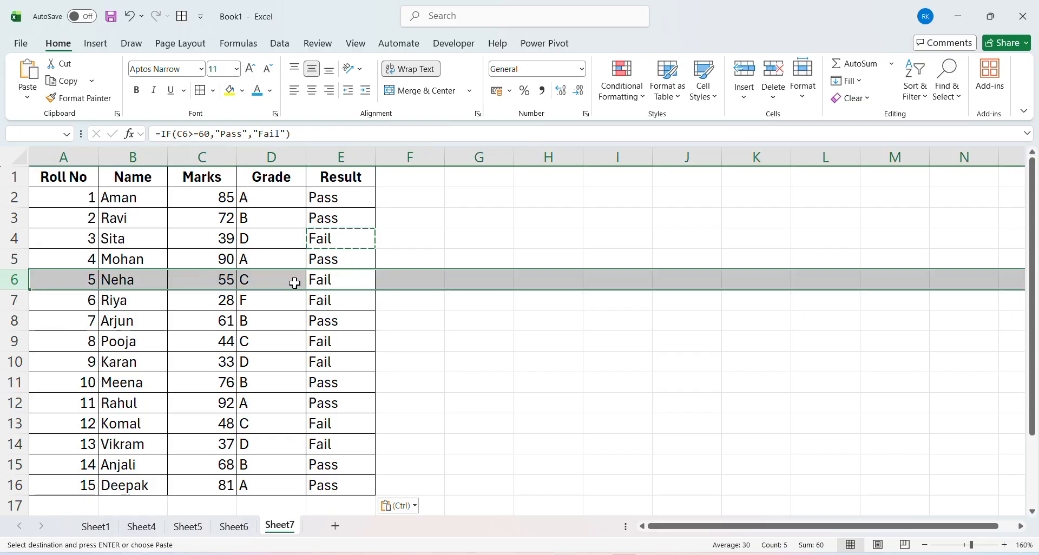
left_click(438, 297)
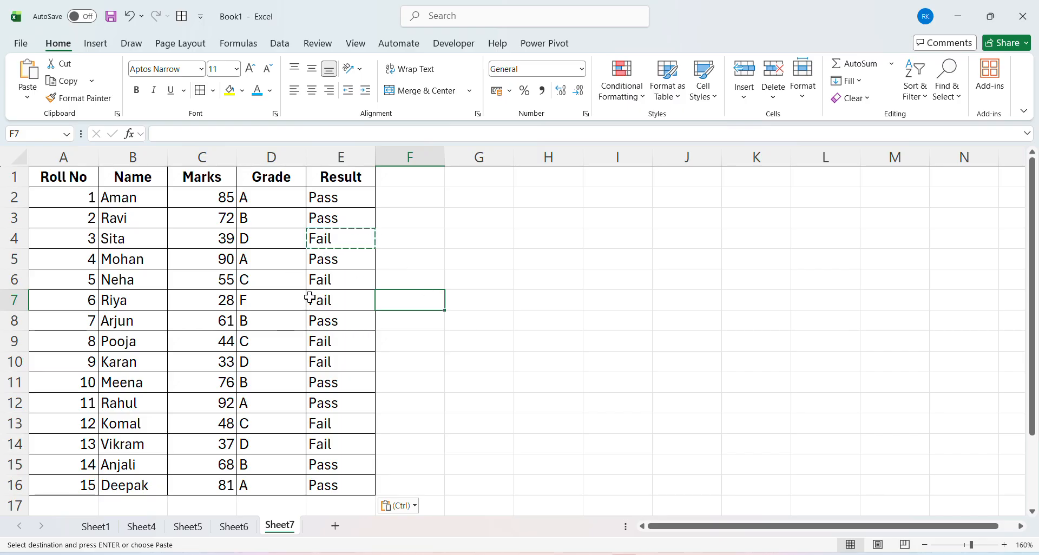
Switch to Sheet6 and review the employee table's ID, name, department and salary columns
left_click(237, 529)
left_click(277, 302)
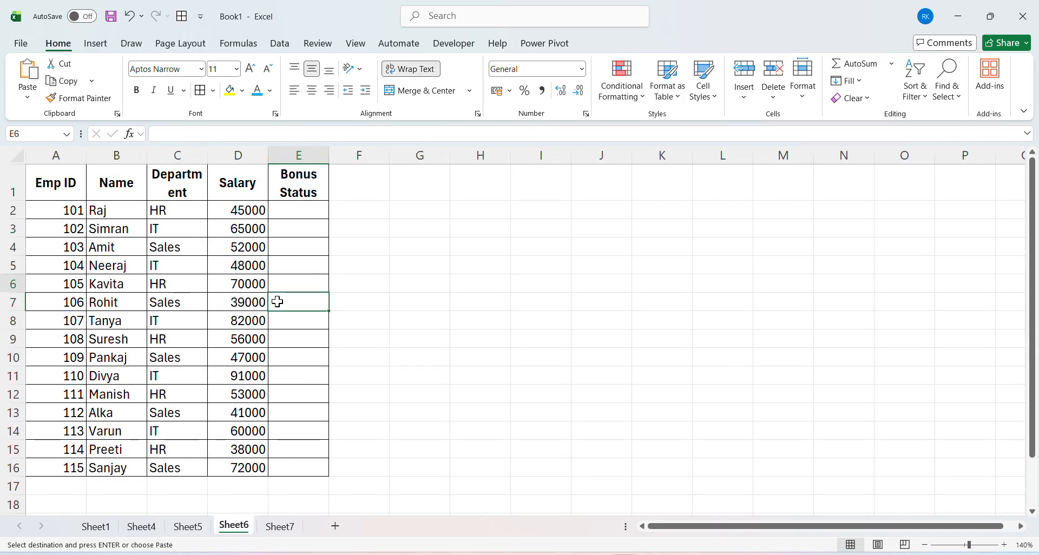
key("Up")
key("Left")
key("Left")
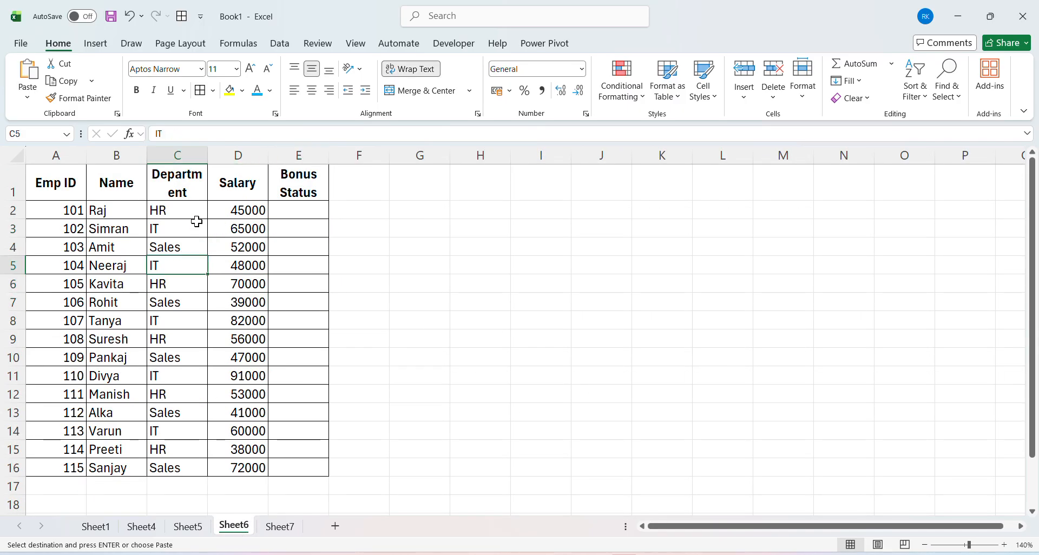
left_click(182, 222)
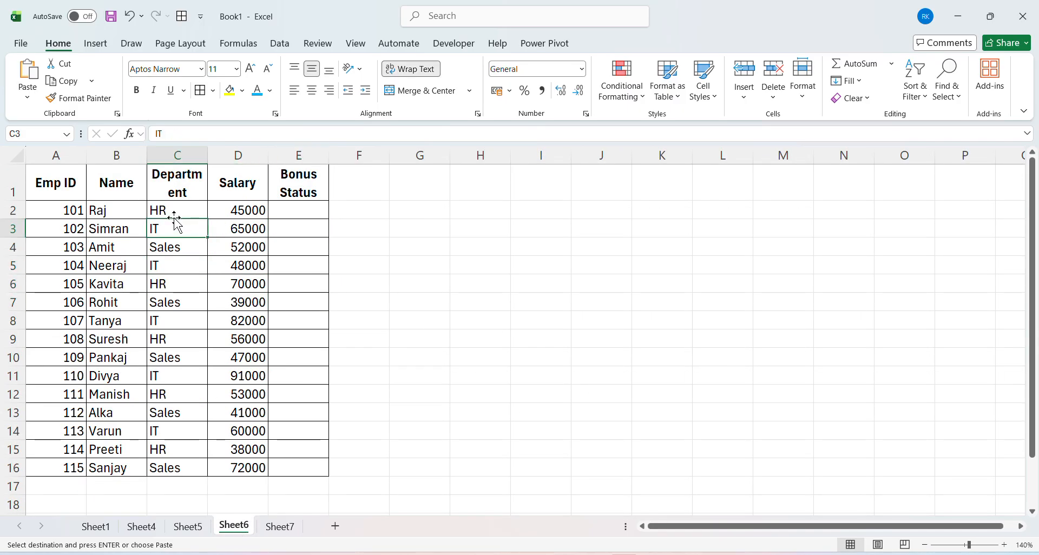
left_click(62, 155)
left_click(117, 156)
left_click(186, 181)
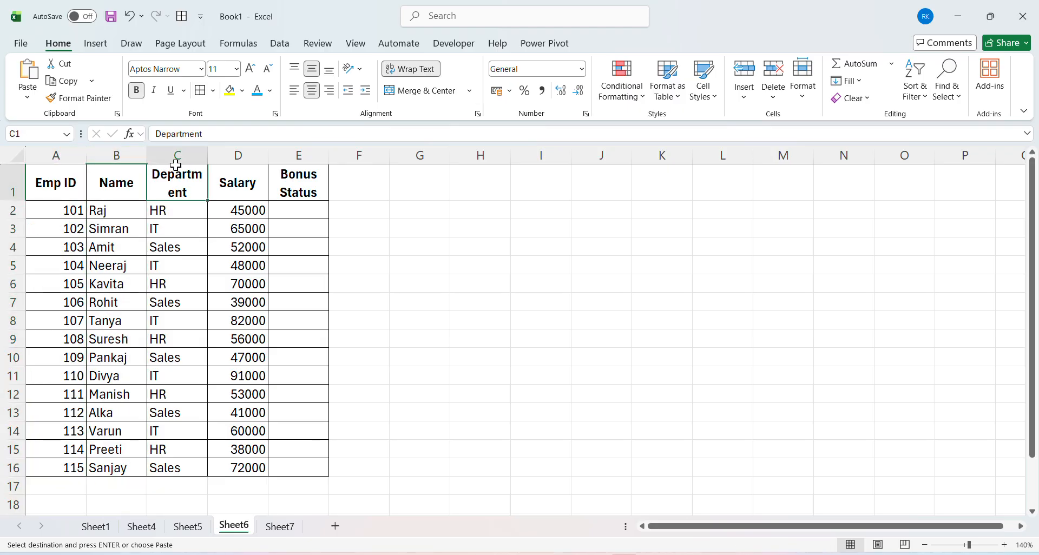
left_click(242, 167)
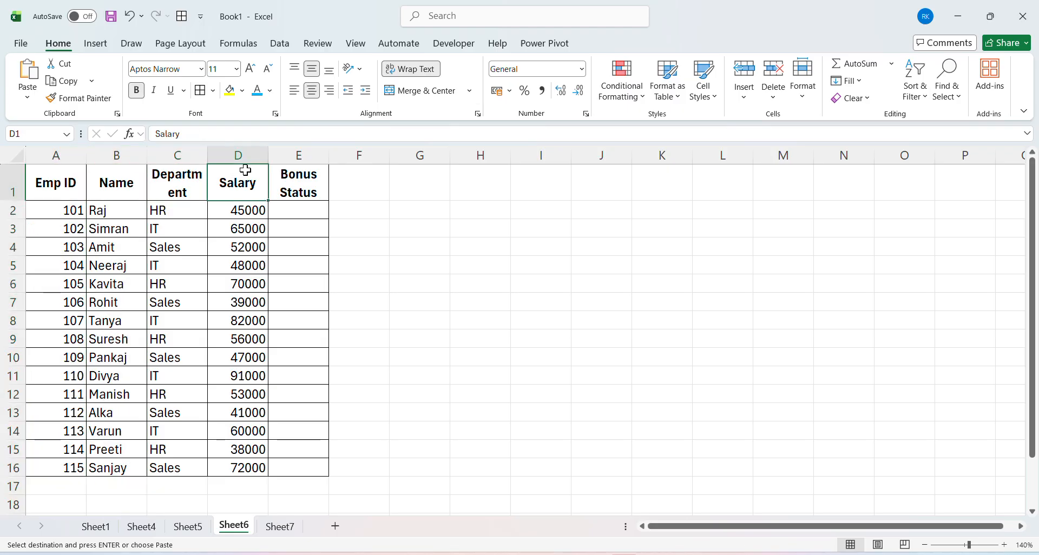
Enter "no" in cell F2 as the expected bonus status for the salary in D2
left_click(309, 211)
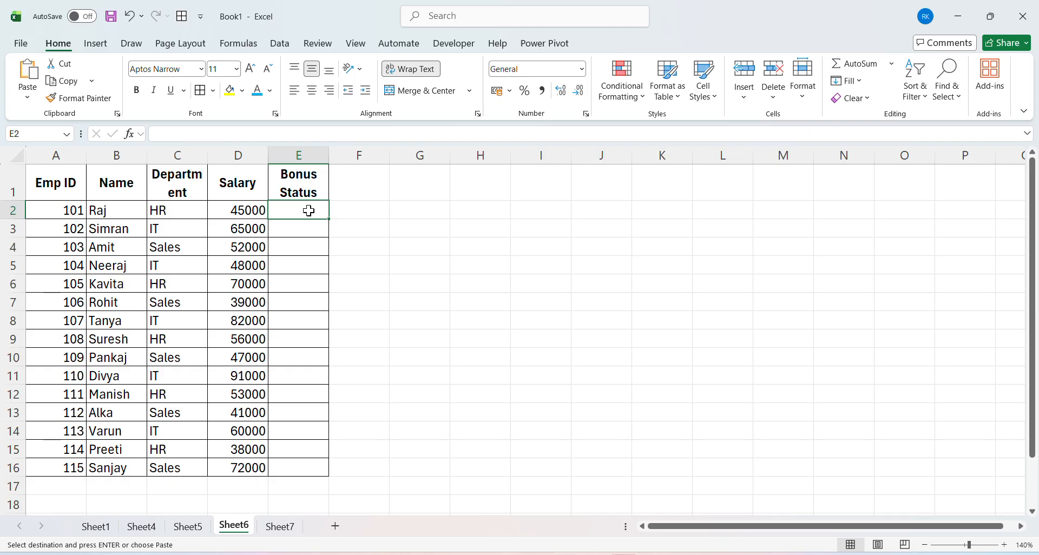
left_click(228, 212)
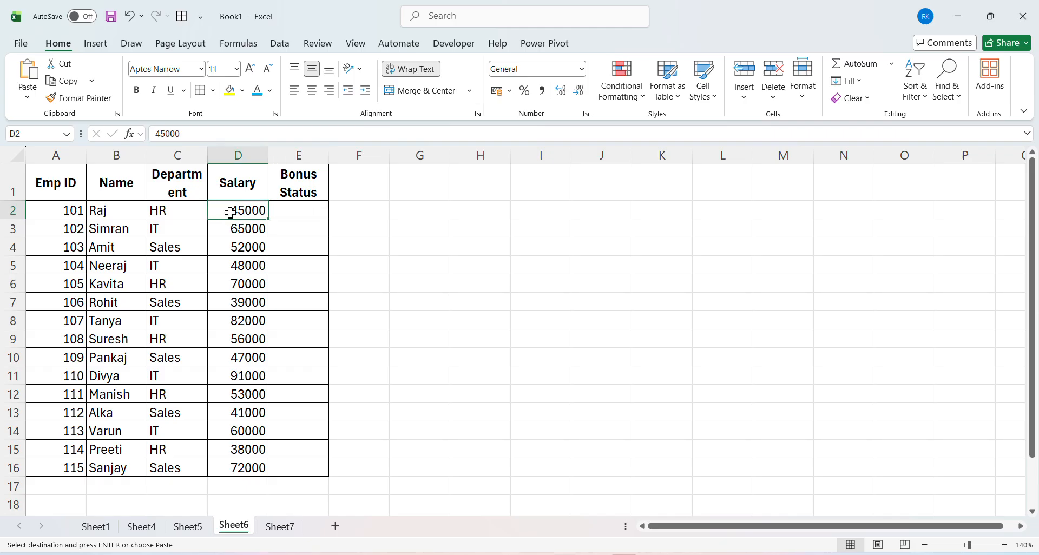
left_click(308, 206)
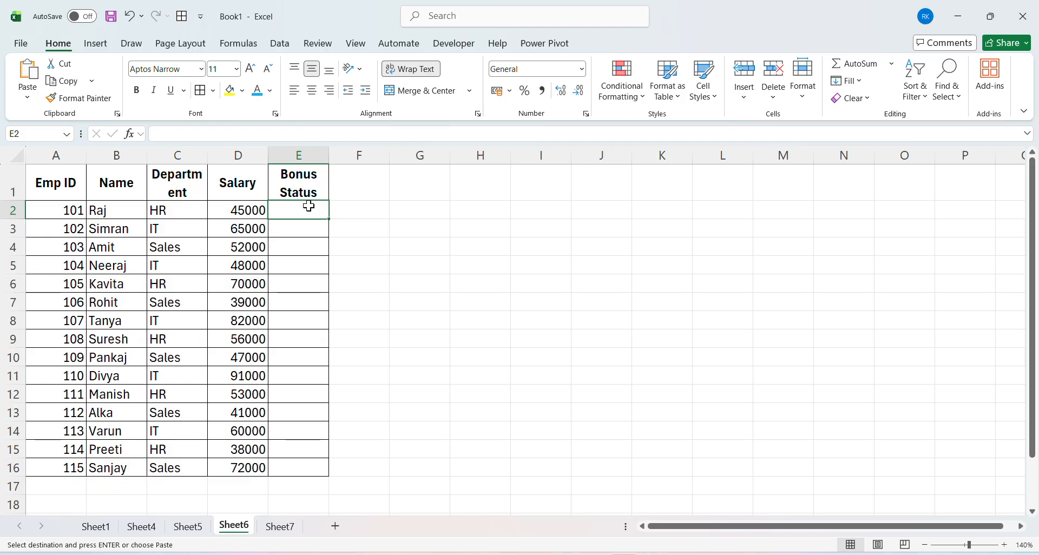
key("Right")
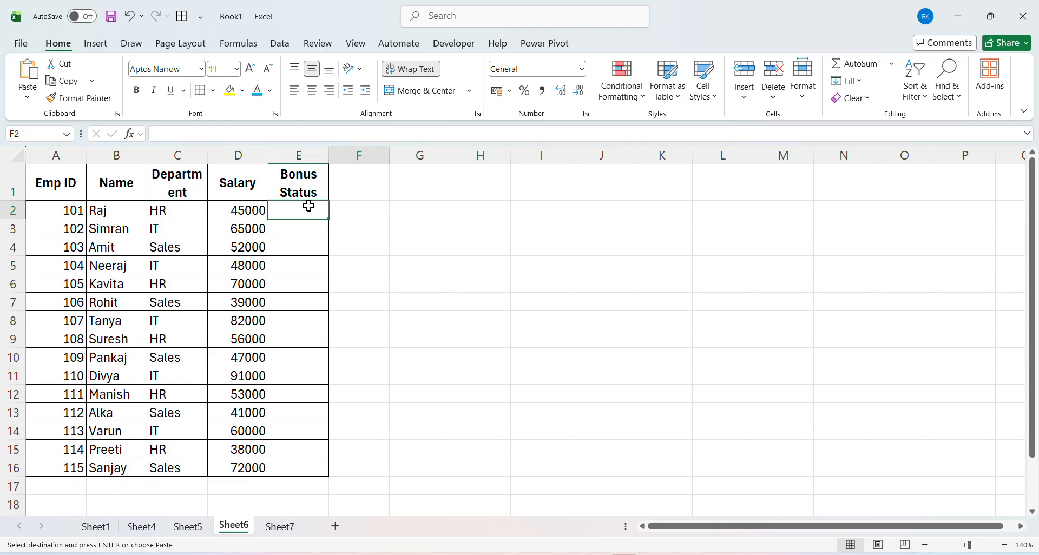
type("no")
key("Return")
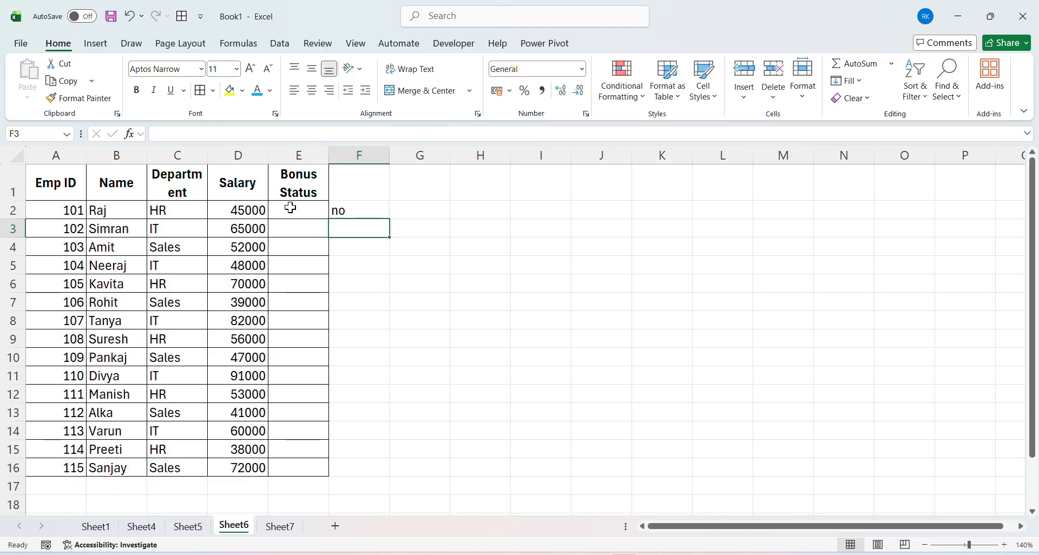
Enter "yes" in cell F3 as the expected bonus status for the salary in D3, and return to row 2
left_click(249, 229)
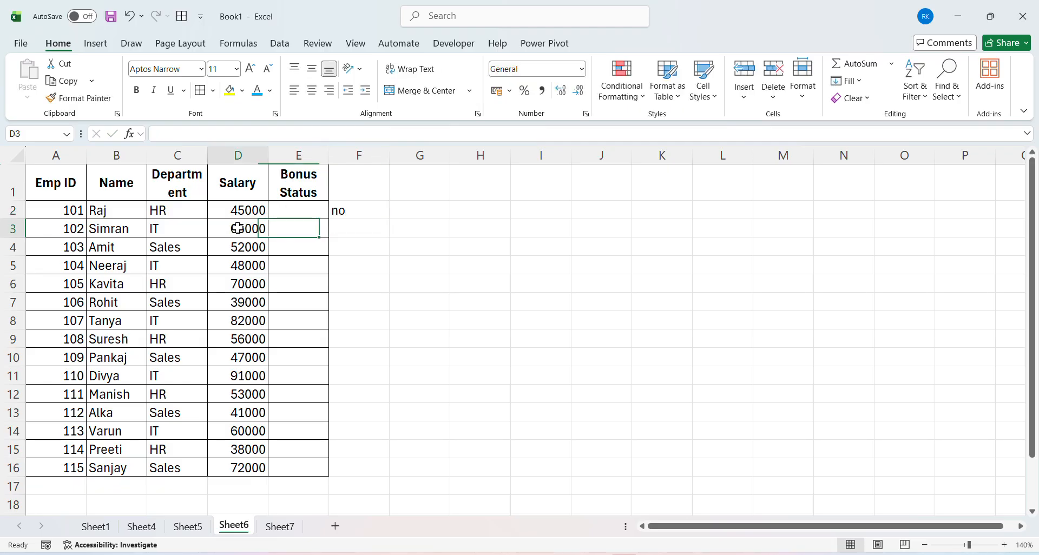
left_click(363, 230)
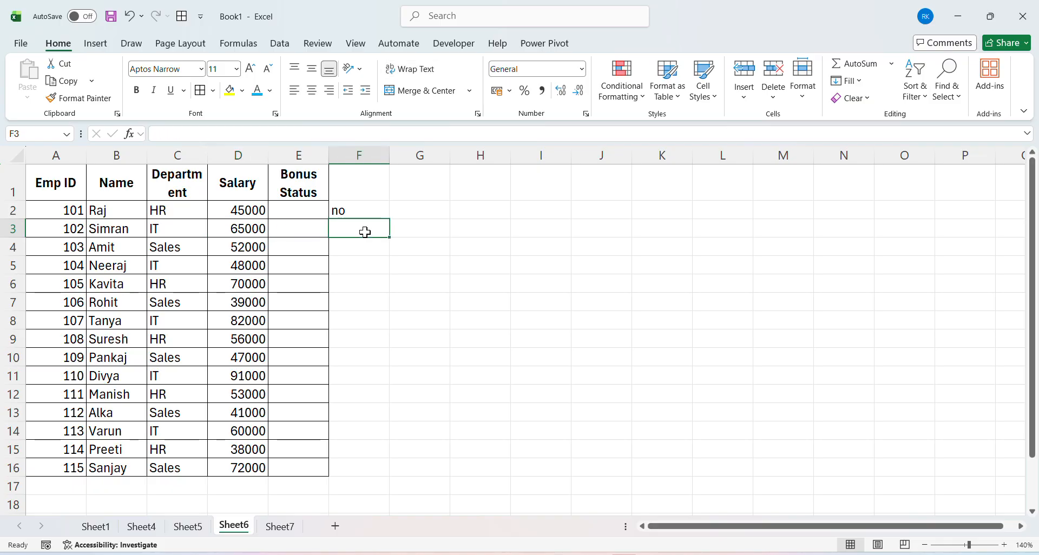
type("yes")
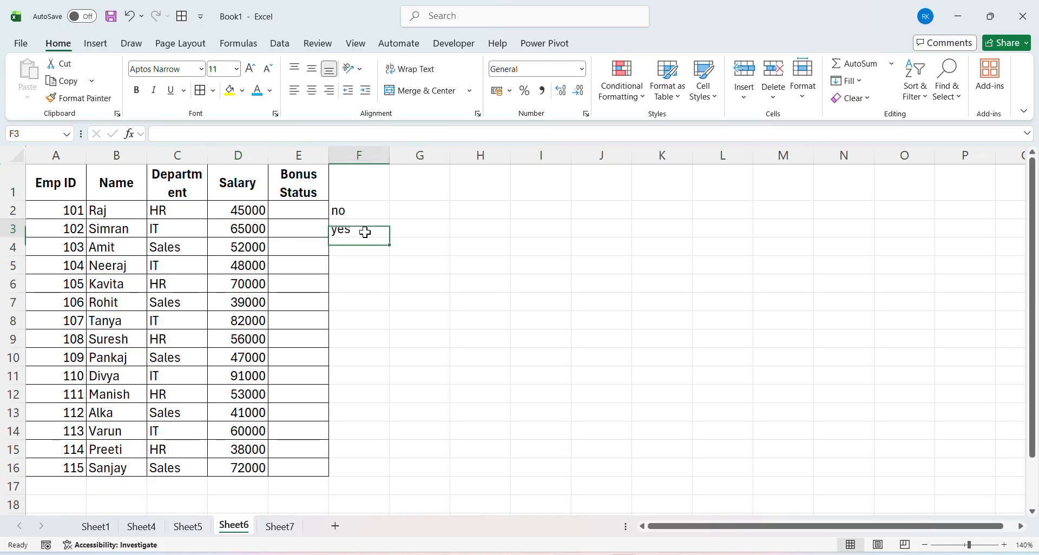
key("Return")
key("Return")
key("Return")
key("Up")
key("Up")
key("Up")
key("Up")
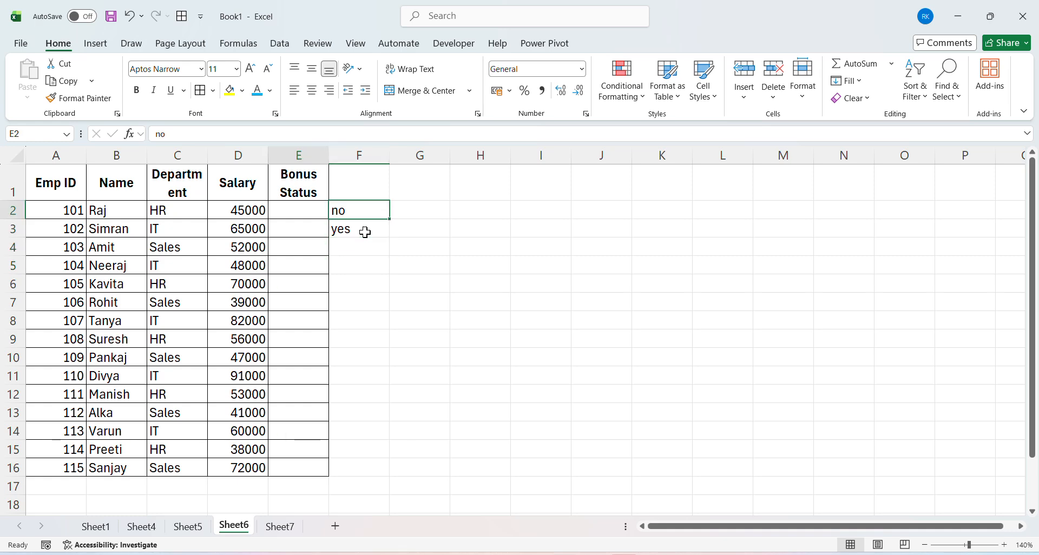
Start an IF formula in E2 that tests whether the salary in D2 is greater than or equal to 50000
key("Left")
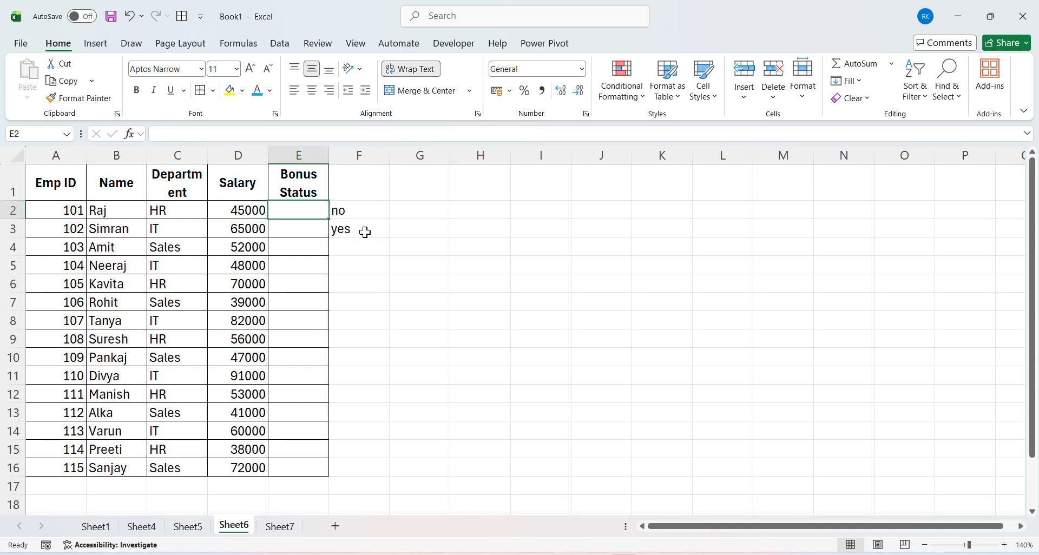
type("=if")
key("Tab")
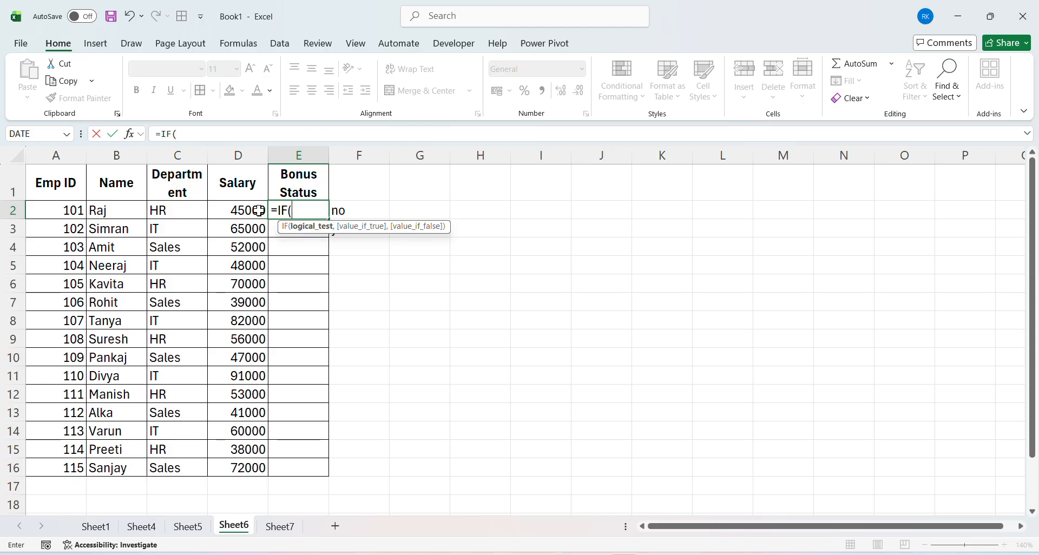
left_click(236, 207)
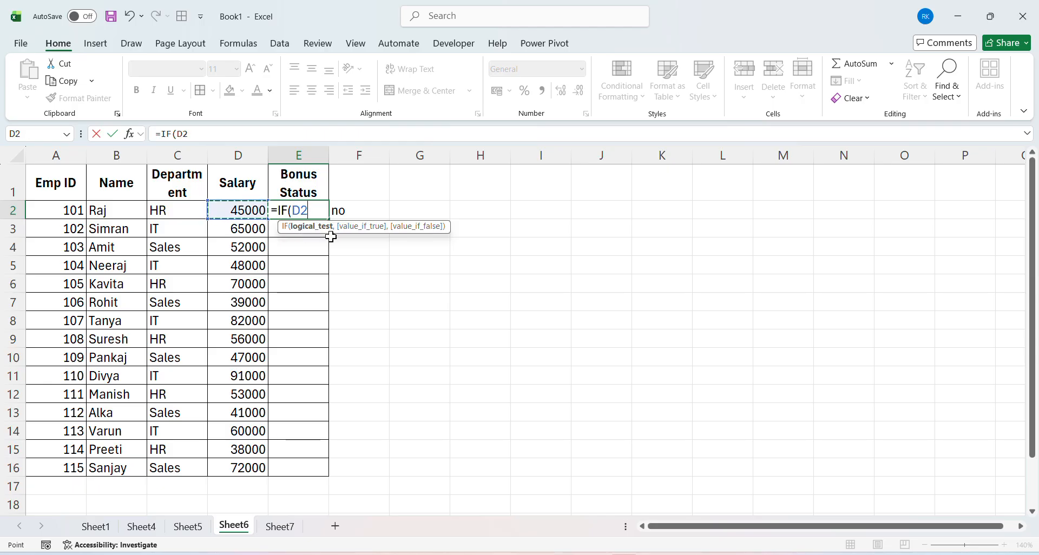
type(">=5000")
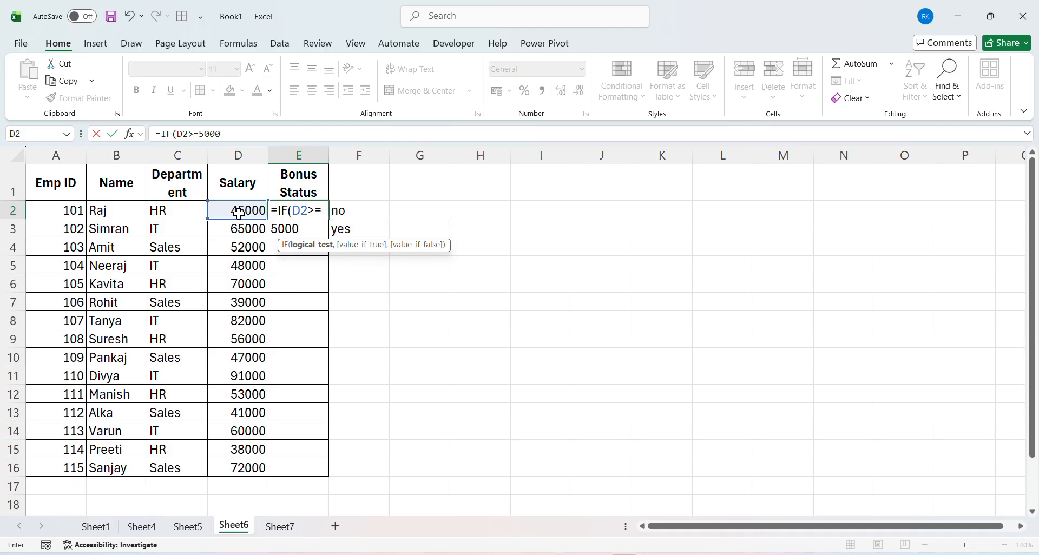
type("0,")
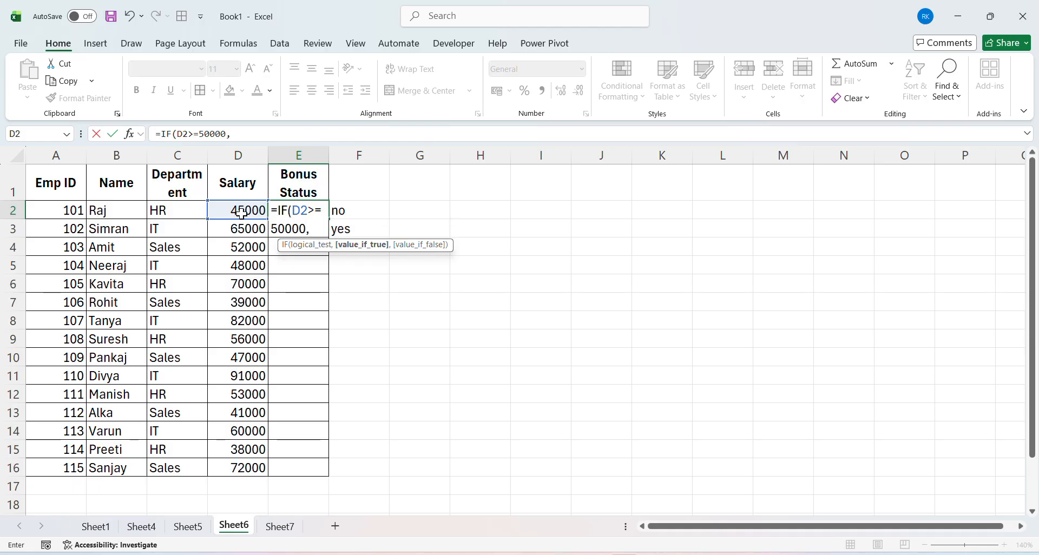
Complete the E2 formula to return "yes" when the test is true and "no" when it is false
key("Left")
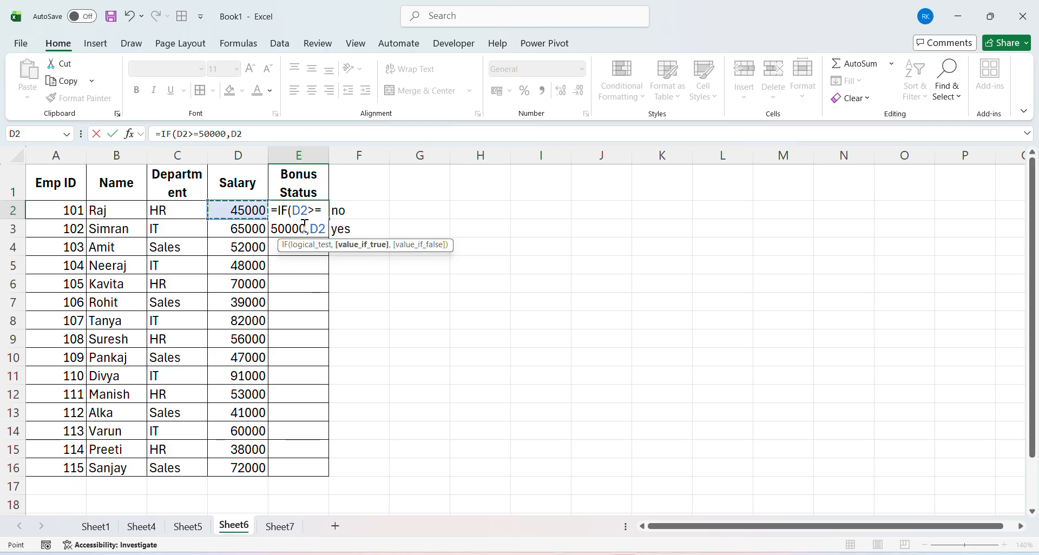
key("BackSpace")
key("BackSpace")
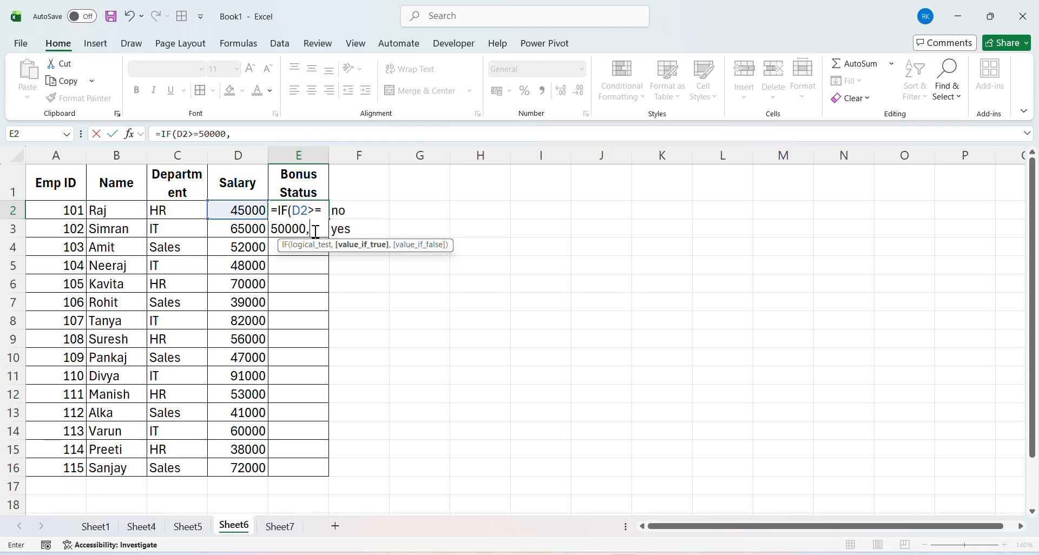
type("\"yes")
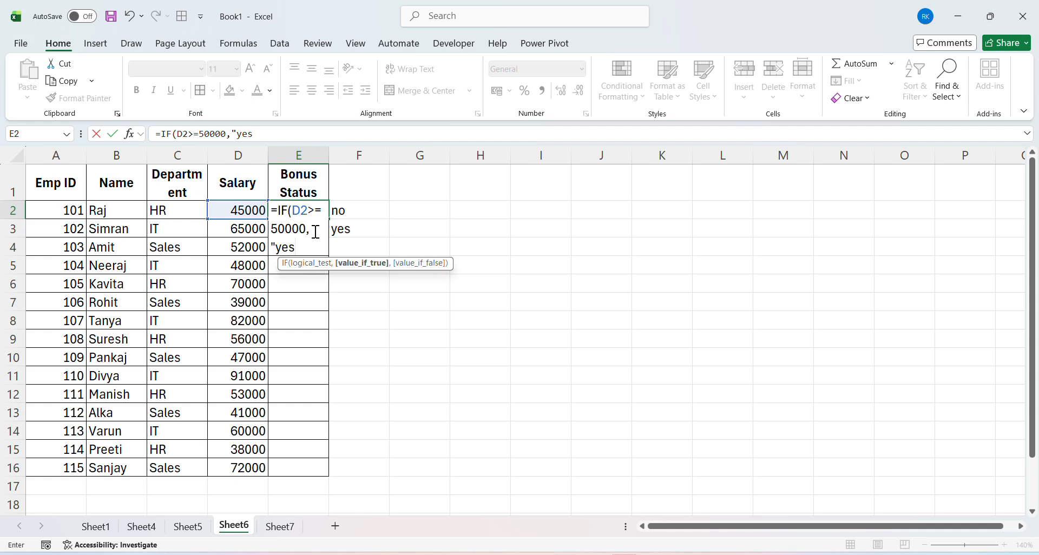
type("\",")
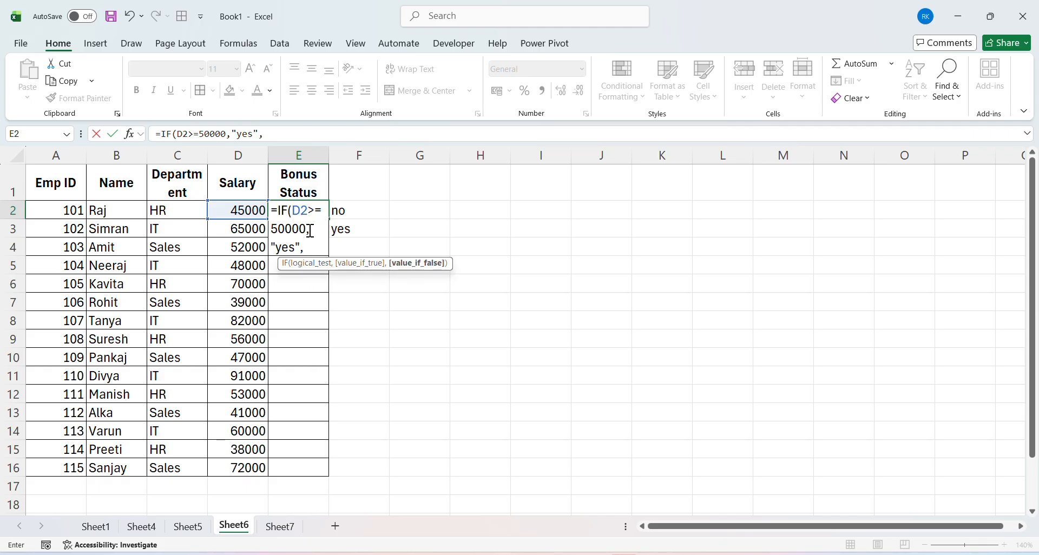
type("\"no))")
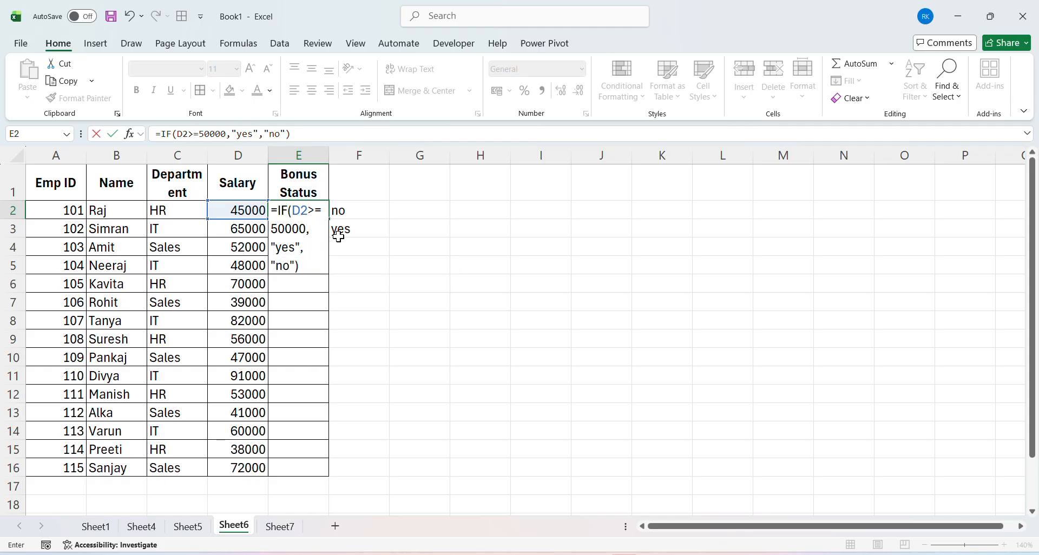
key("Return")
key("Up")
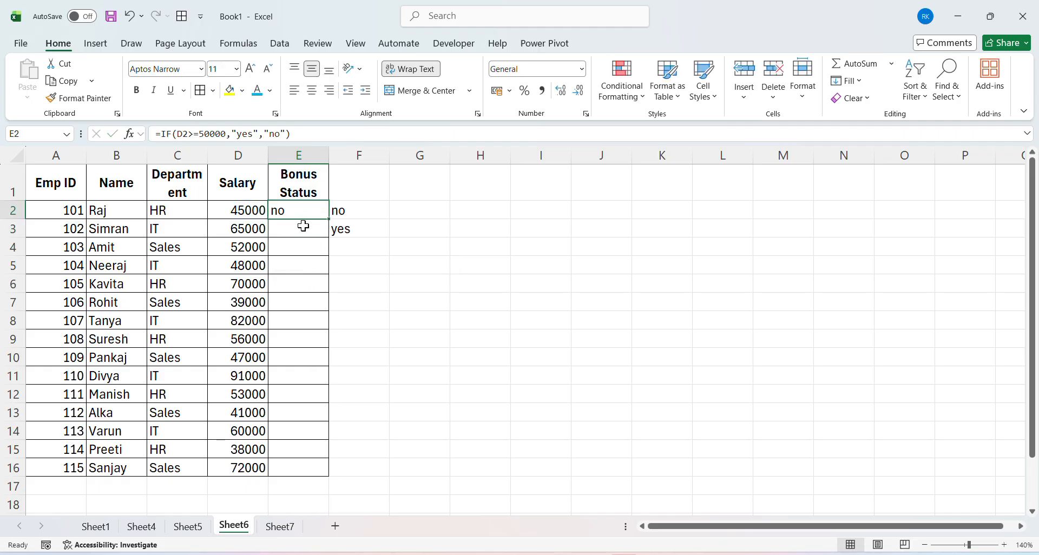
Compare the E2 result with F2 and the salary in D2, and copy the E2 formula into E3
left_click(337, 212)
left_click(239, 211)
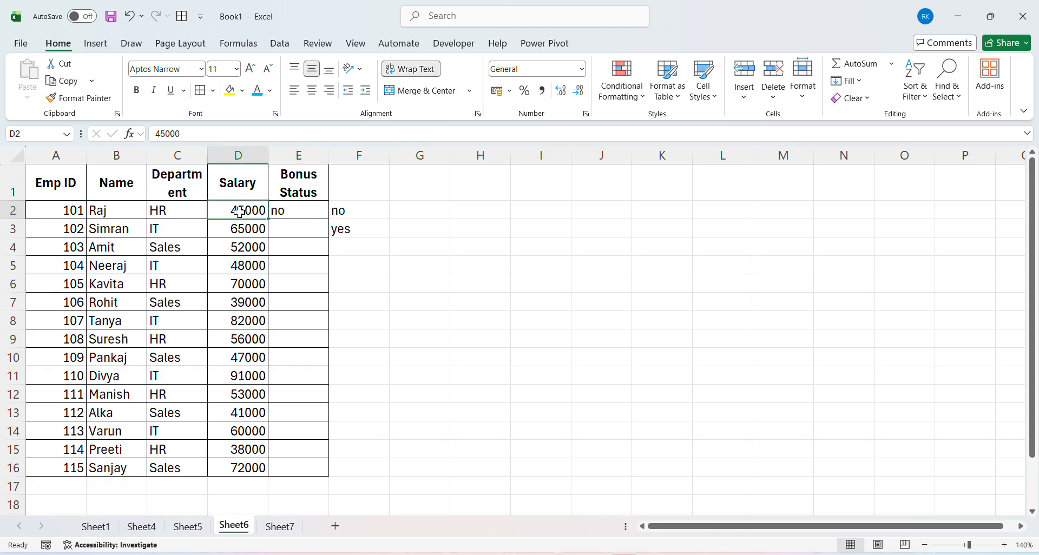
left_click(286, 210)
key("ctrl+c")
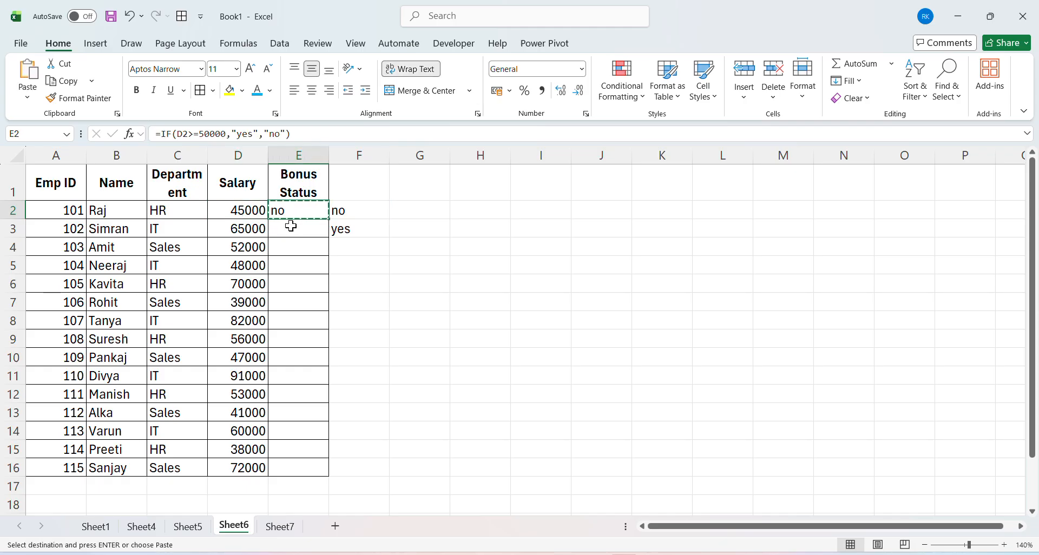
left_click(289, 226)
key("ctrl+v")
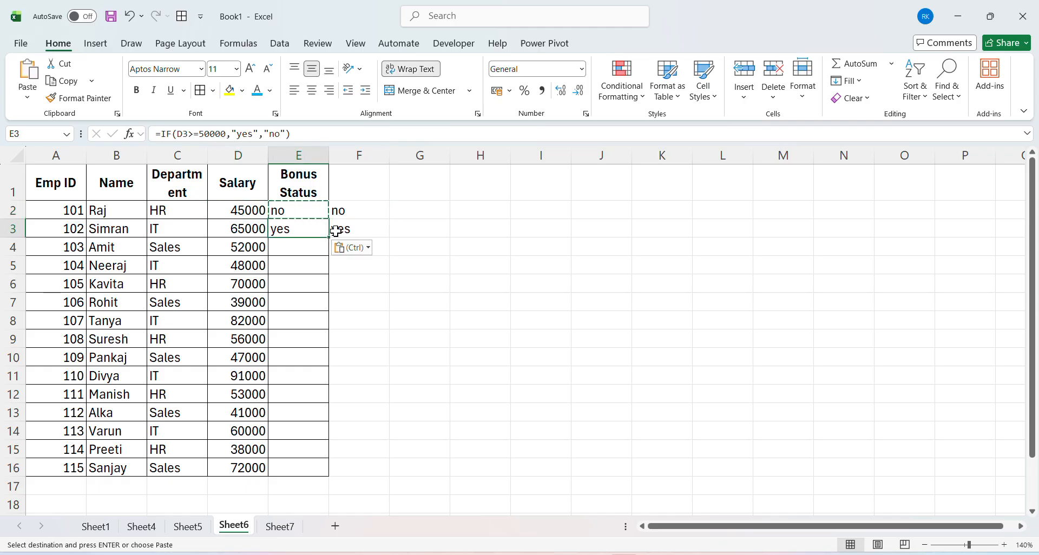
Check the bonus status in E3 against the salary in D3 and the expected value in F3
left_click(234, 228)
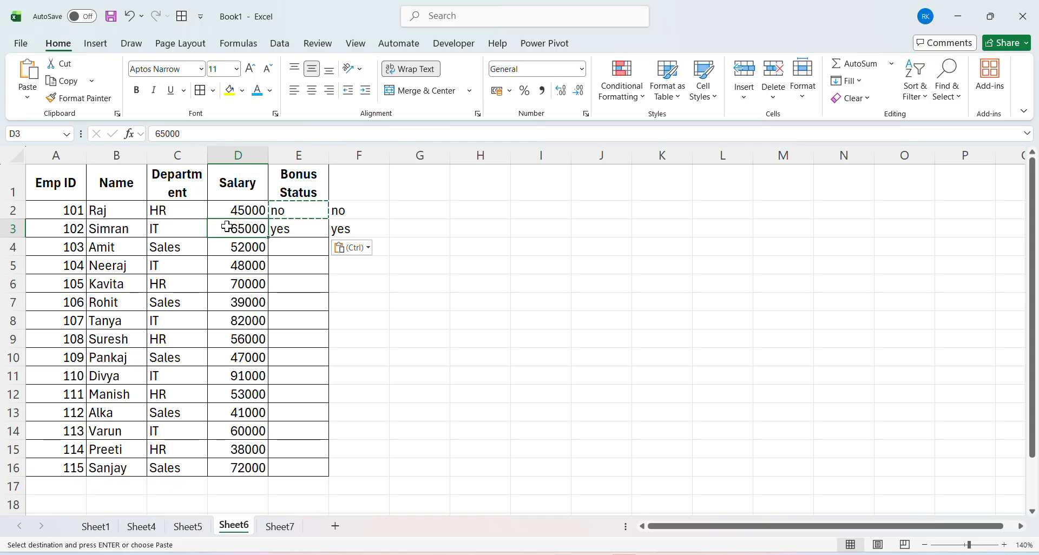
left_click(294, 231)
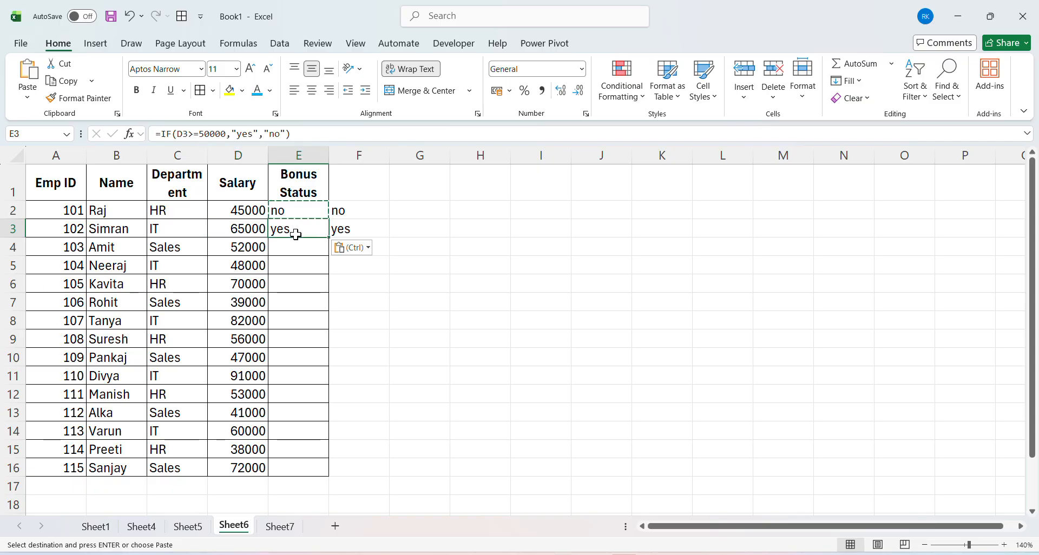
left_click(340, 233)
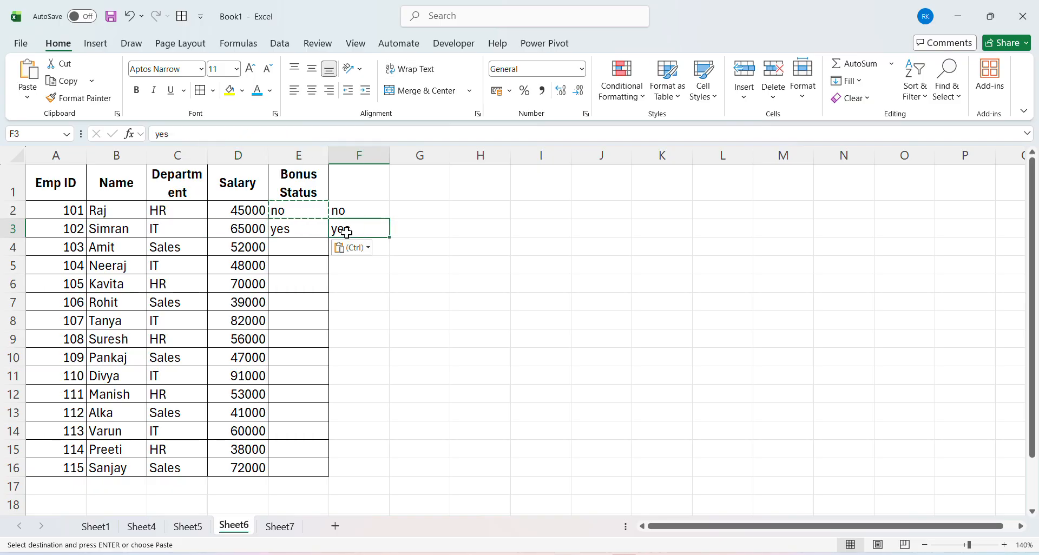
left_click(392, 247)
left_click(290, 246)
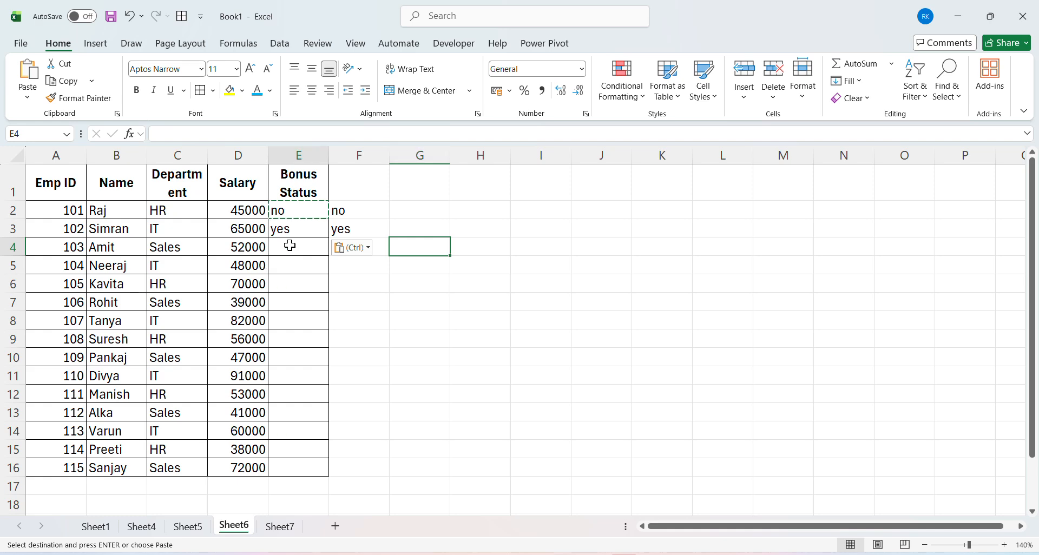
key("Right")
key("Right")
key("Left")
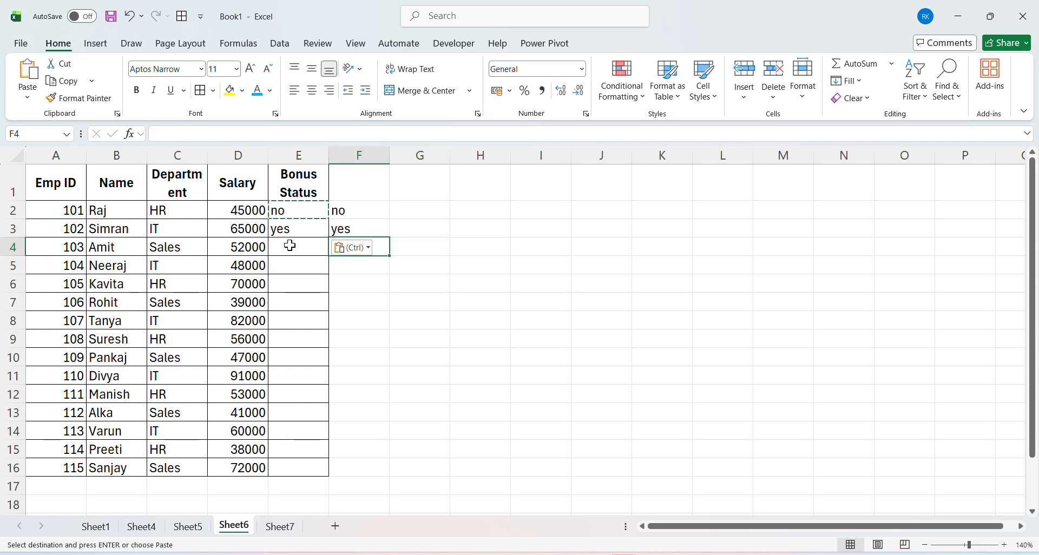
left_click(354, 291)
key("Down")
key("Down")
key("Down")
key("Down")
key("Up")
key("Up")
key("Up")
key("Up")
key("Up")
key("Up")
Copy the bonus formula from E3 and paste it over E3:E16 to fill the Bonus Status column
key("Left")
key("Up")
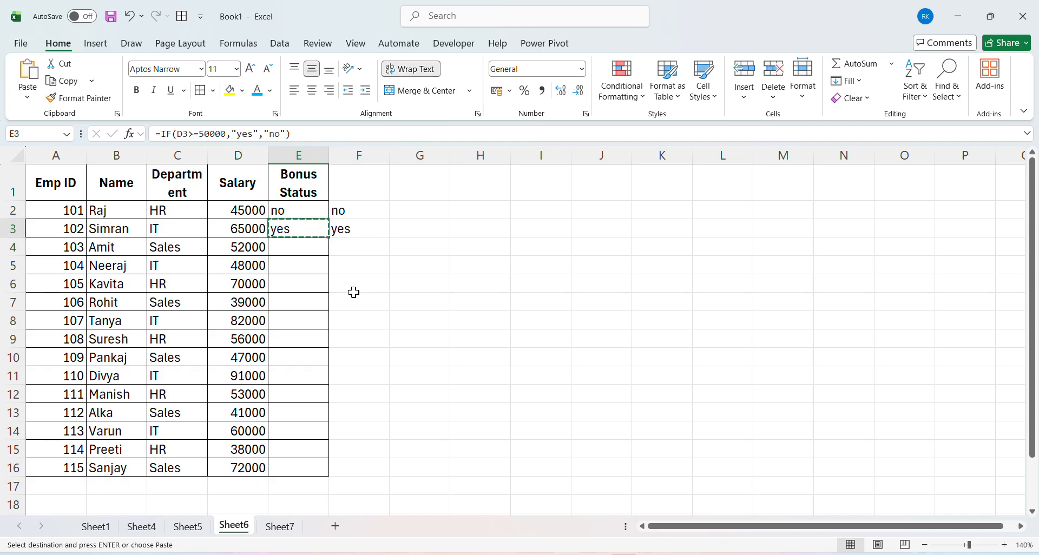
key("Down")
key("Left")
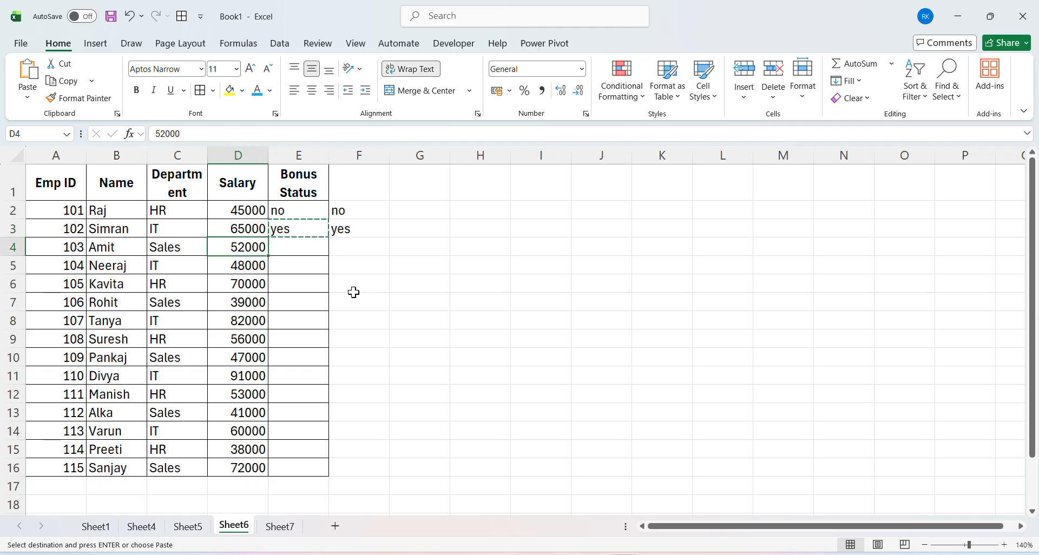
key("ctrl+Down")
key("Right")
key("ctrl+shift+Up")
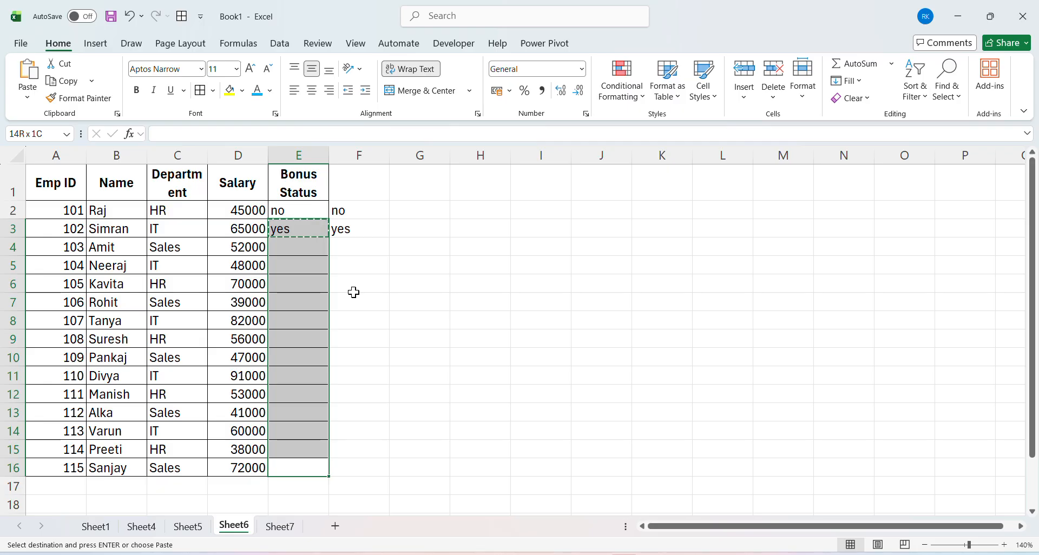
key("ctrl+v")
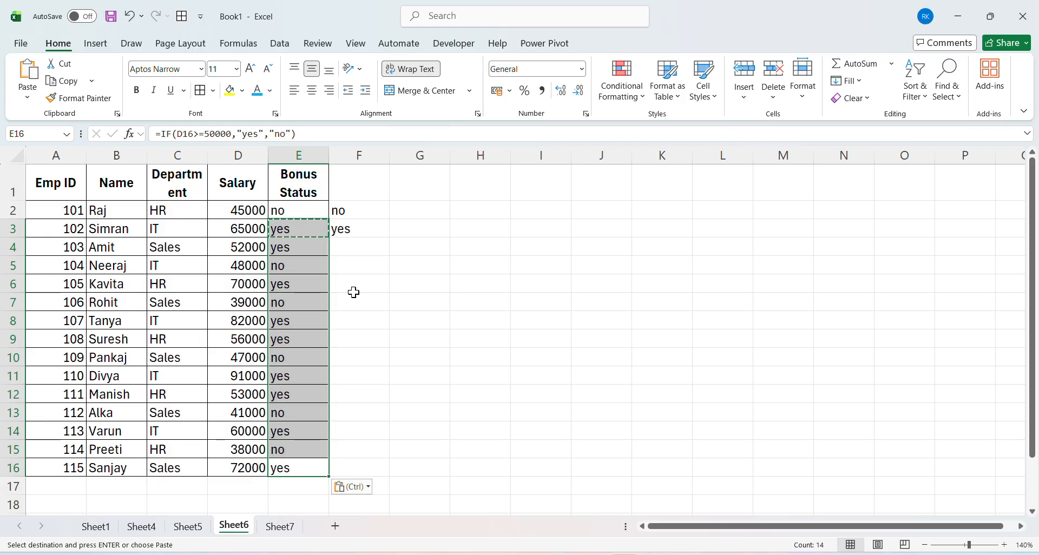
key("Up")
key("Down")
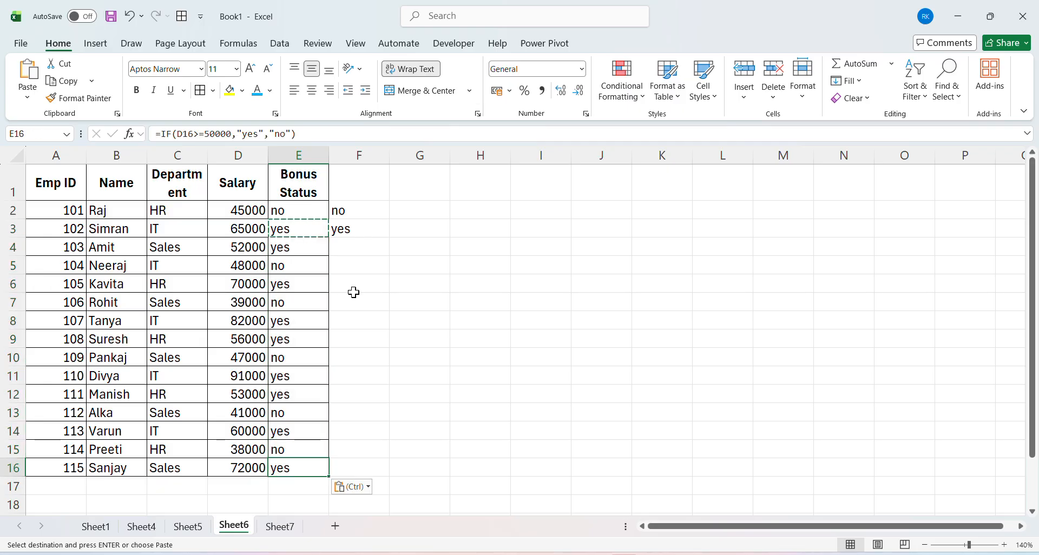
Check the bonus statuses in rows 4 to 6 against the salaries
left_click(297, 241)
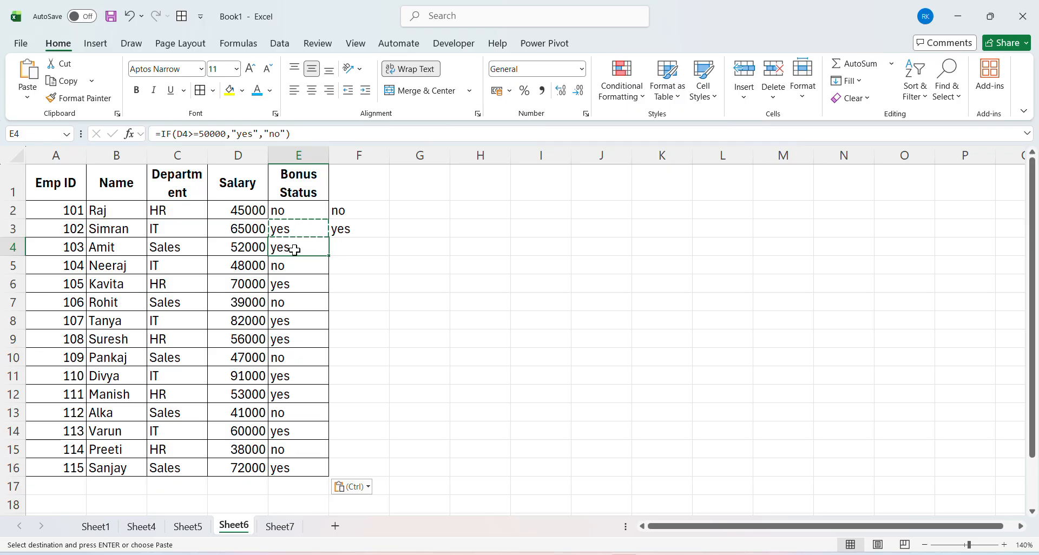
key("Left")
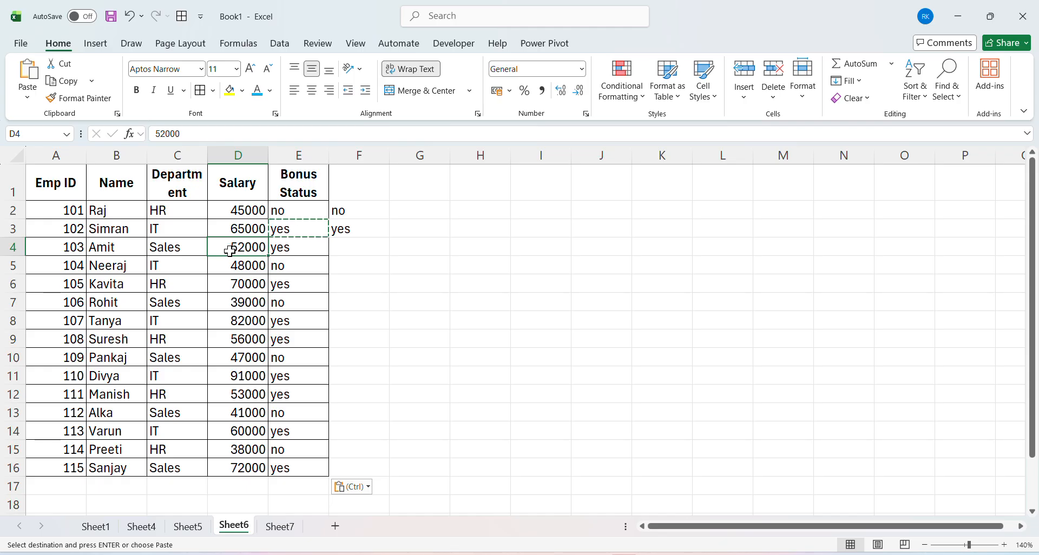
left_click(291, 265)
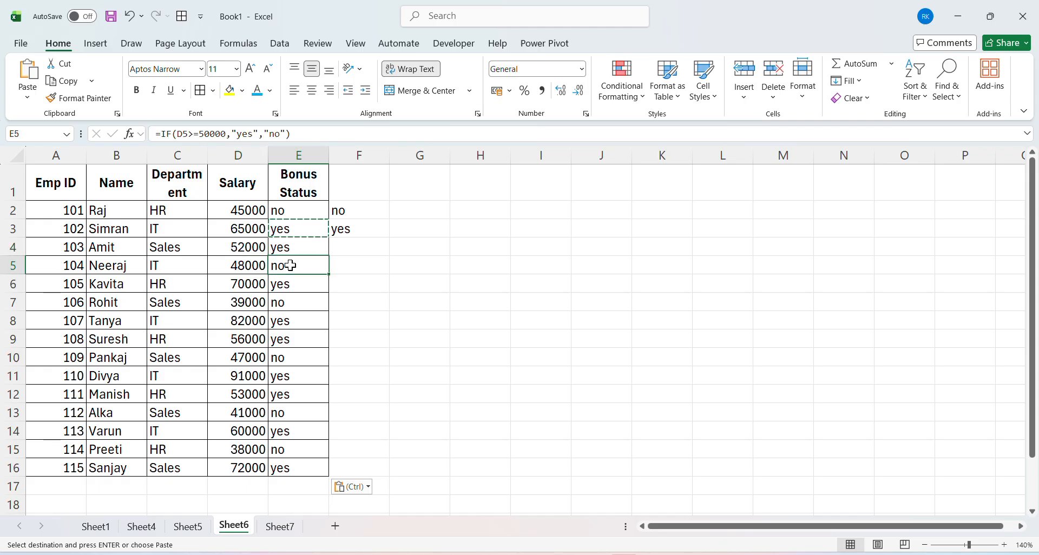
left_click(235, 261)
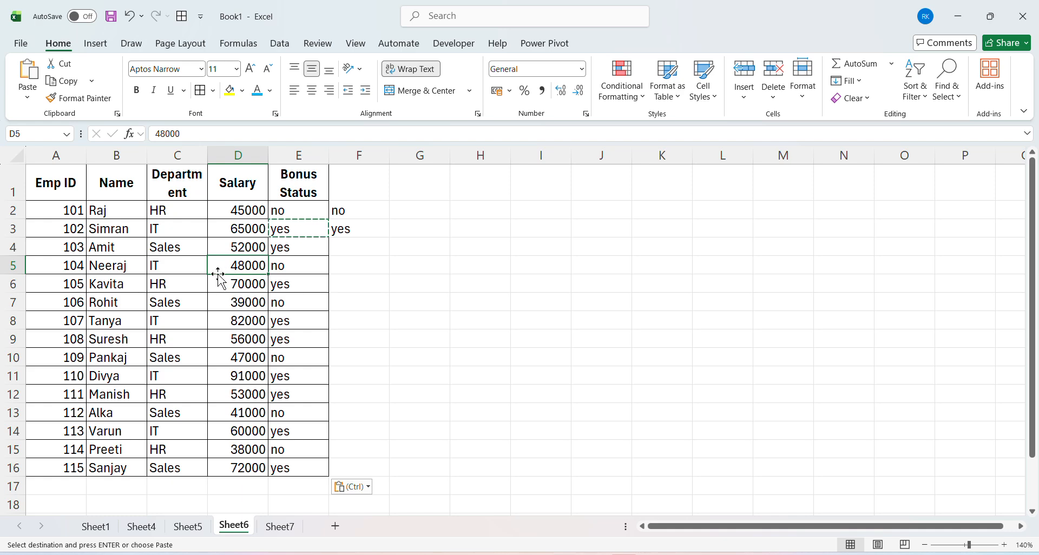
left_click(274, 279)
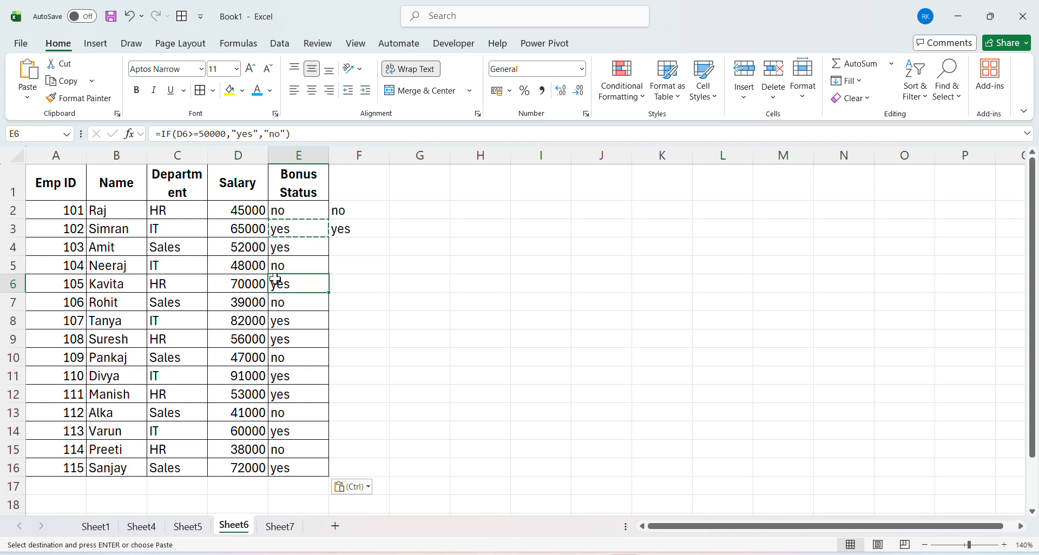
Switch to Sheet5 and review the table's ID, Name, Gender and Compliance columns
left_click(187, 526)
left_click(321, 209)
left_click(243, 216)
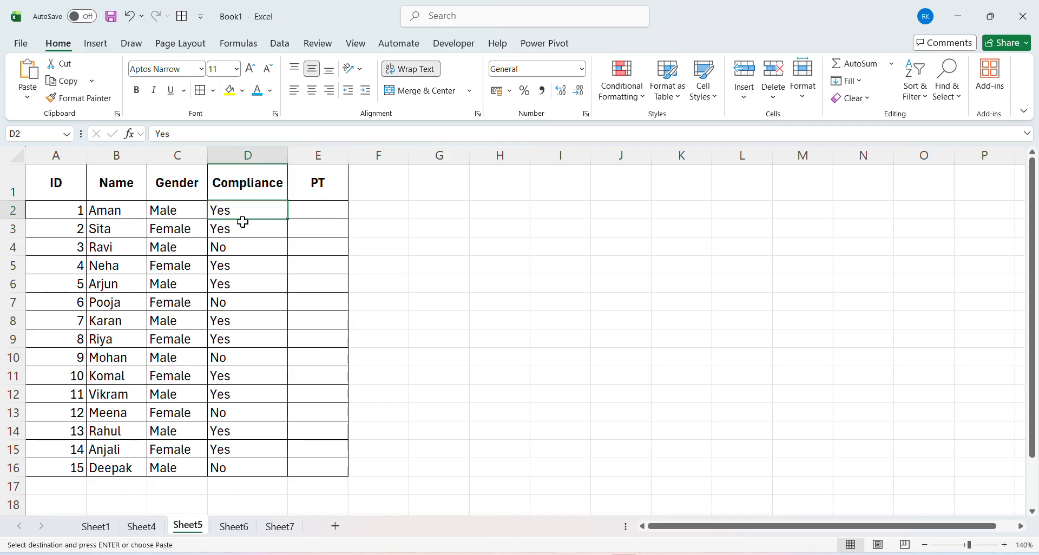
left_click(59, 155)
left_click(116, 155)
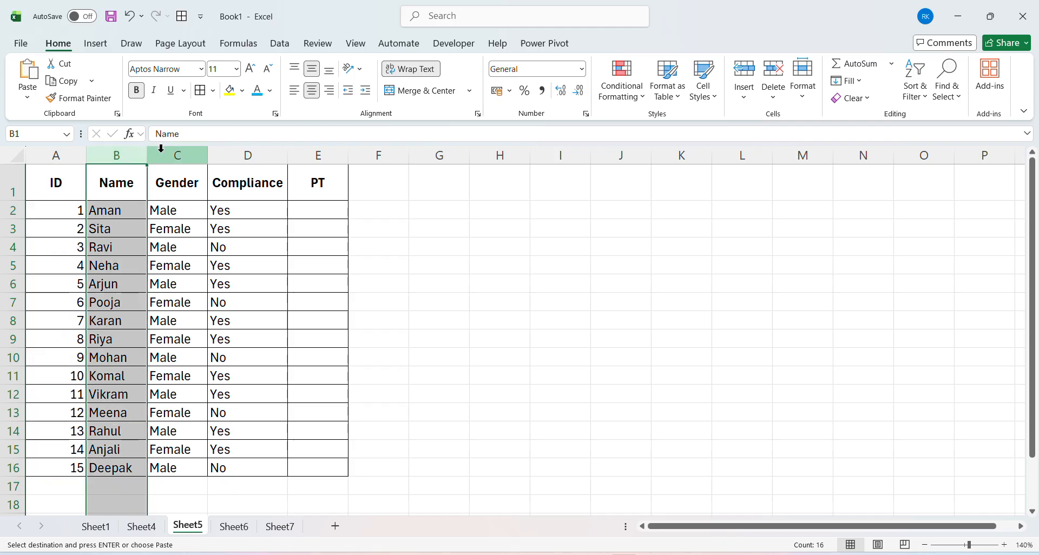
left_click(176, 155)
left_click(245, 155)
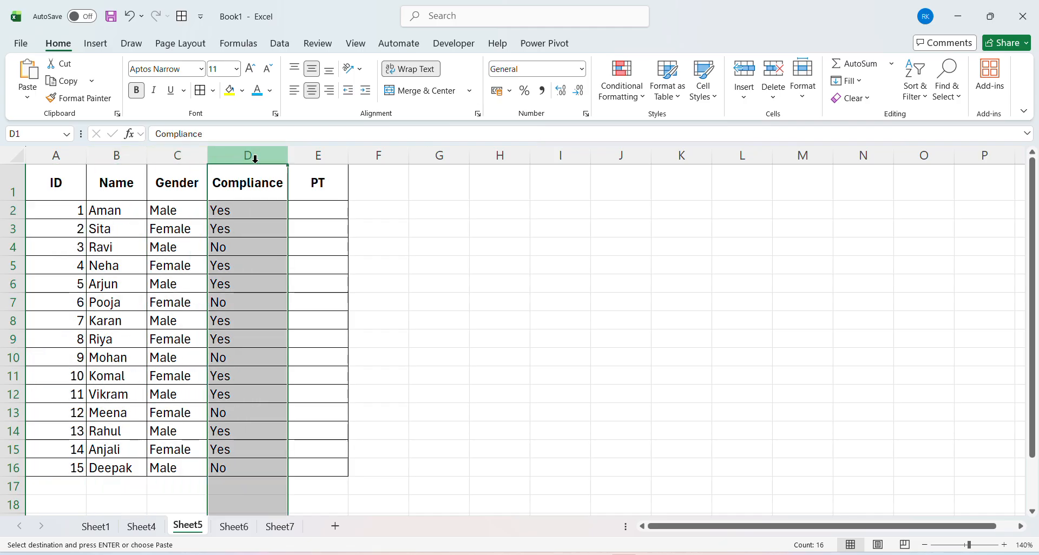
Examine the first record in row 2, its compliance value and its empty PT cell
left_click(323, 205)
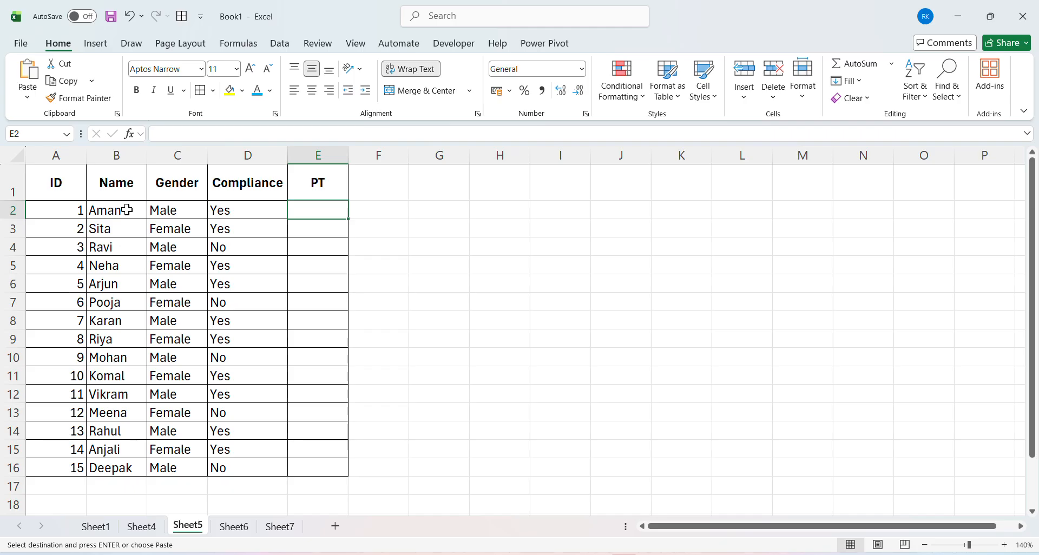
left_click(13, 211)
left_click(213, 213)
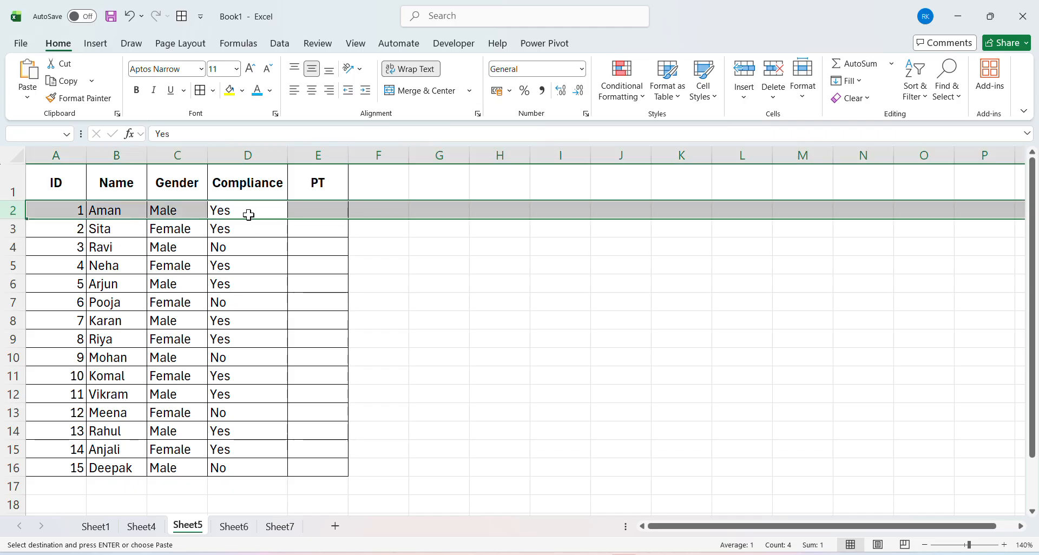
left_click(442, 209)
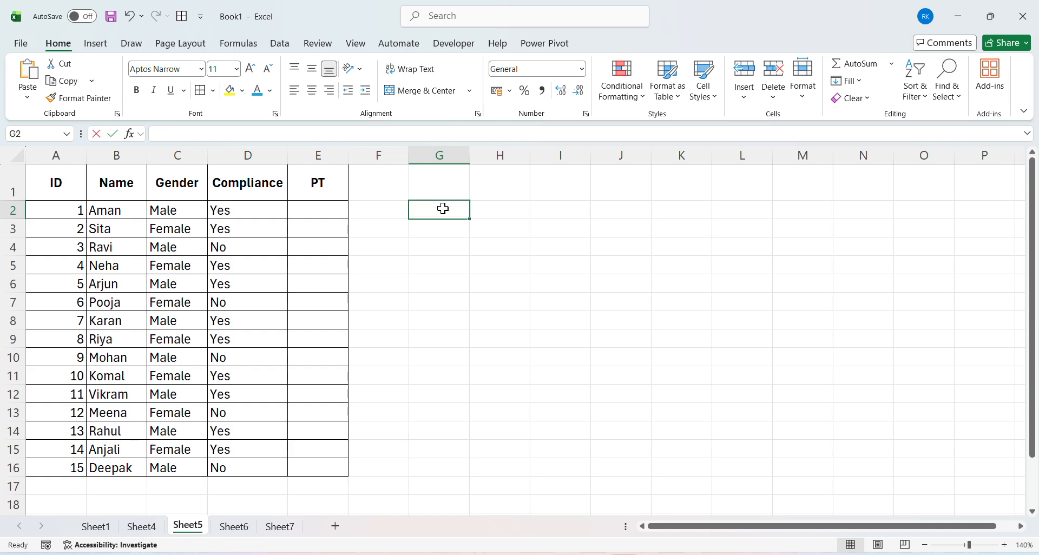
Enter the reference PT amounts 200 in G2 and 0 in G4
type("200")
key("Return")
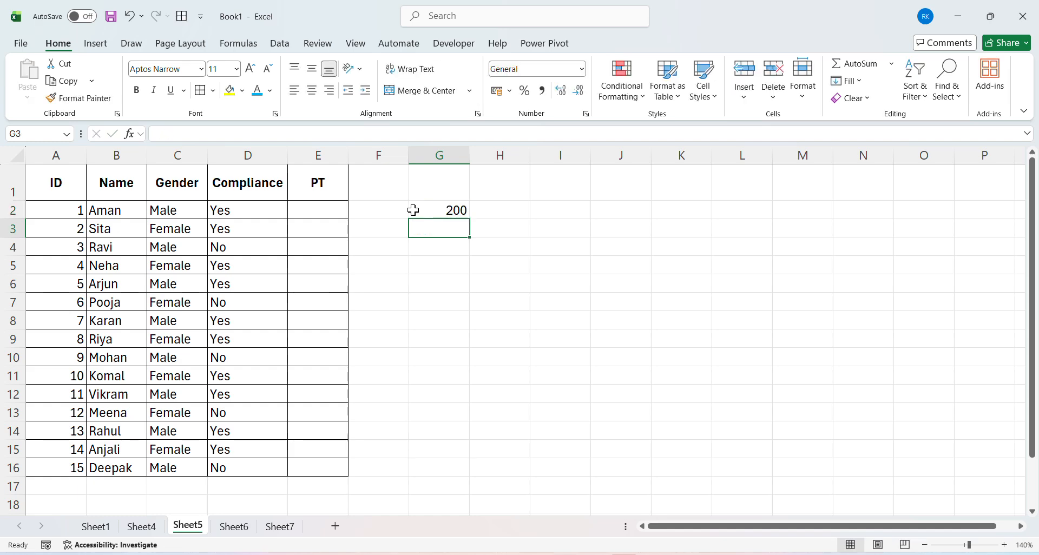
left_click(223, 247)
key("shift+space")
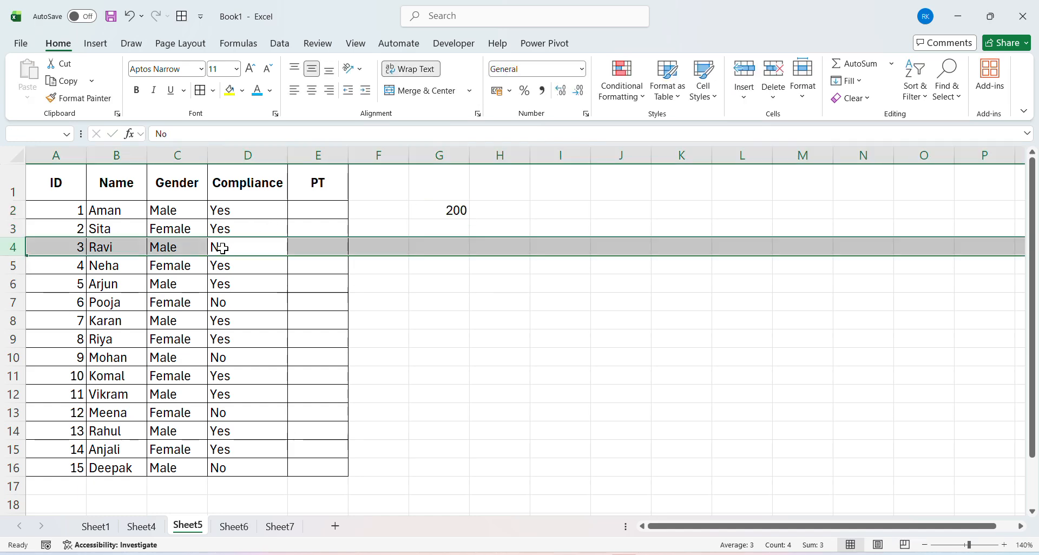
left_click(450, 242)
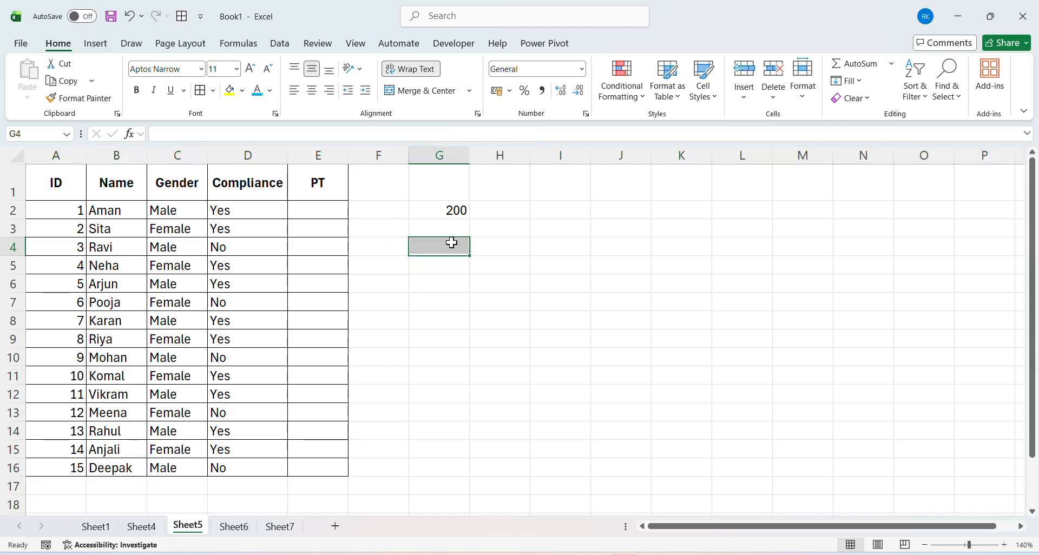
type("0")
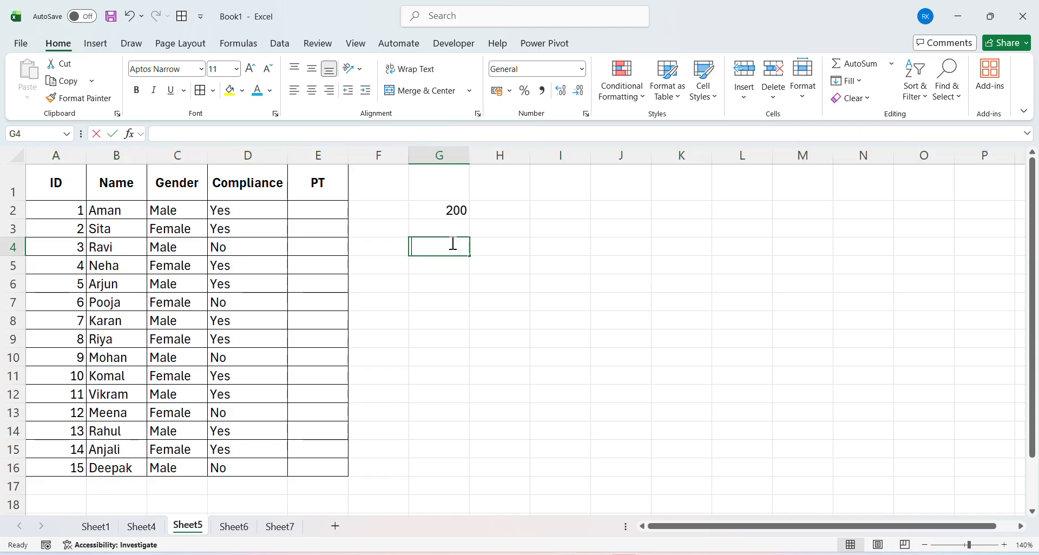
key("Return")
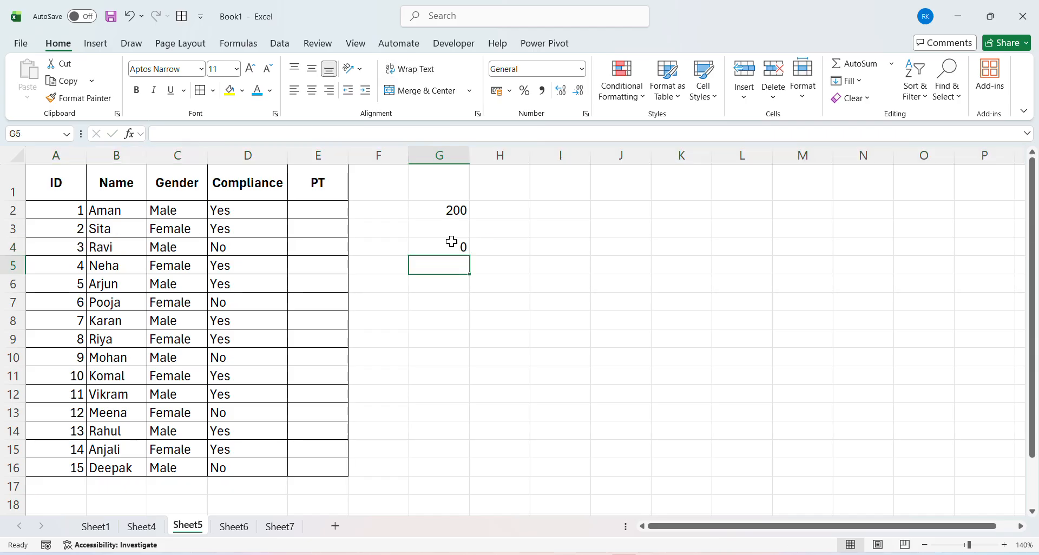
Start an IF formula in E2 that tests whether D2 equals Yes, leaving Yes unquoted
left_click(312, 223)
key("Up")
type("=i")
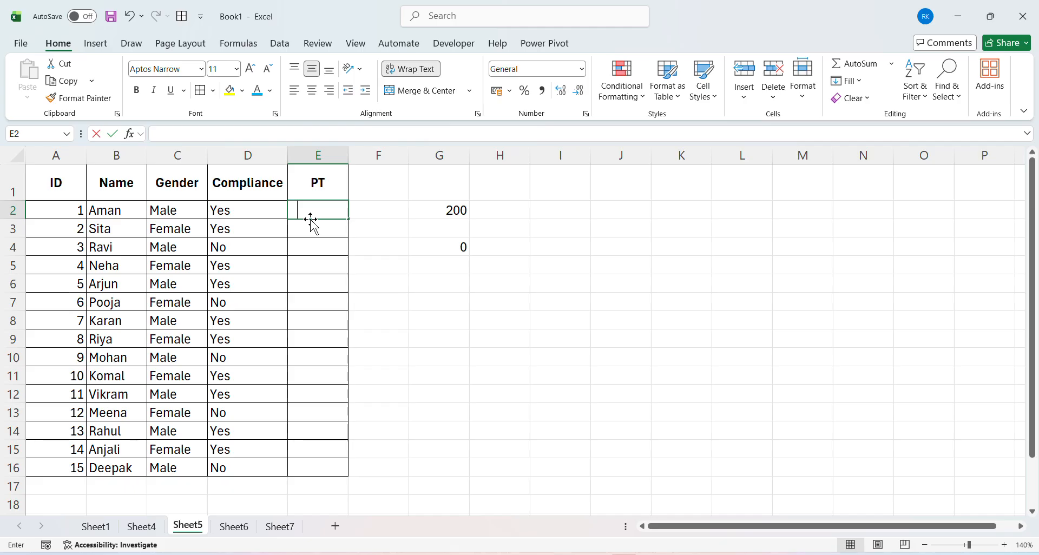
key("Tab")
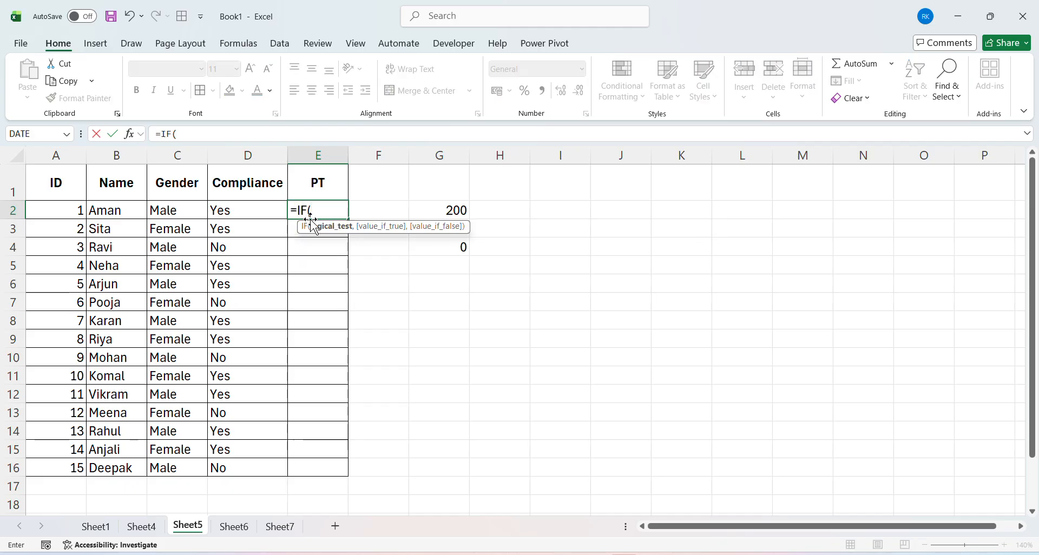
left_click(225, 212)
type("=")
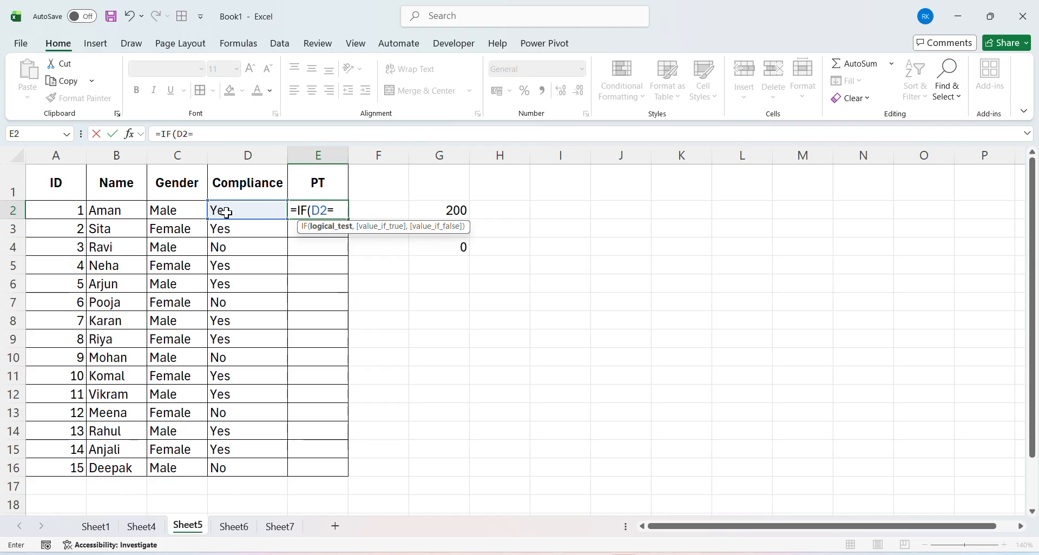
type("yes")
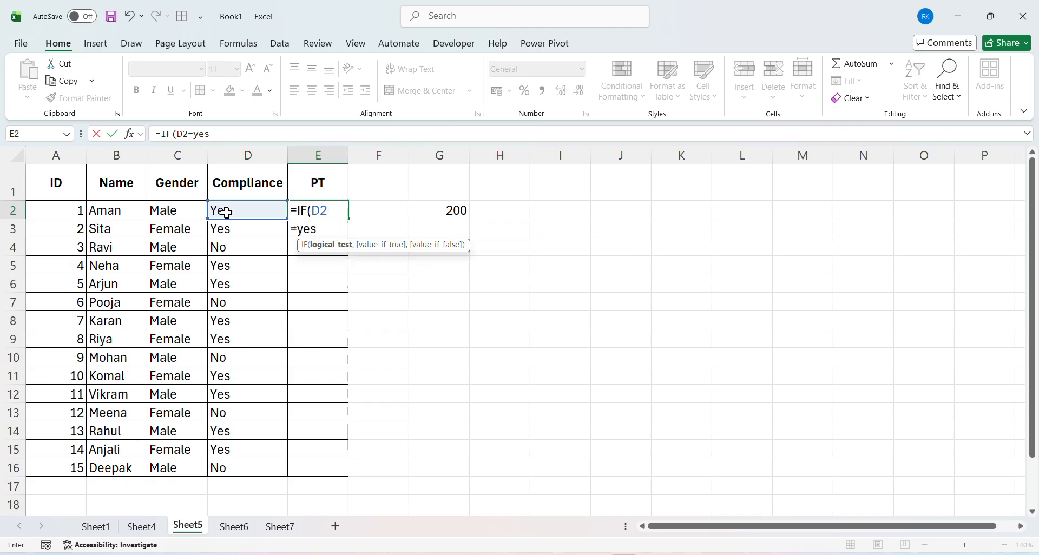
key("BackSpace")
key("BackSpace")
key("BackSpace")
type("Y")
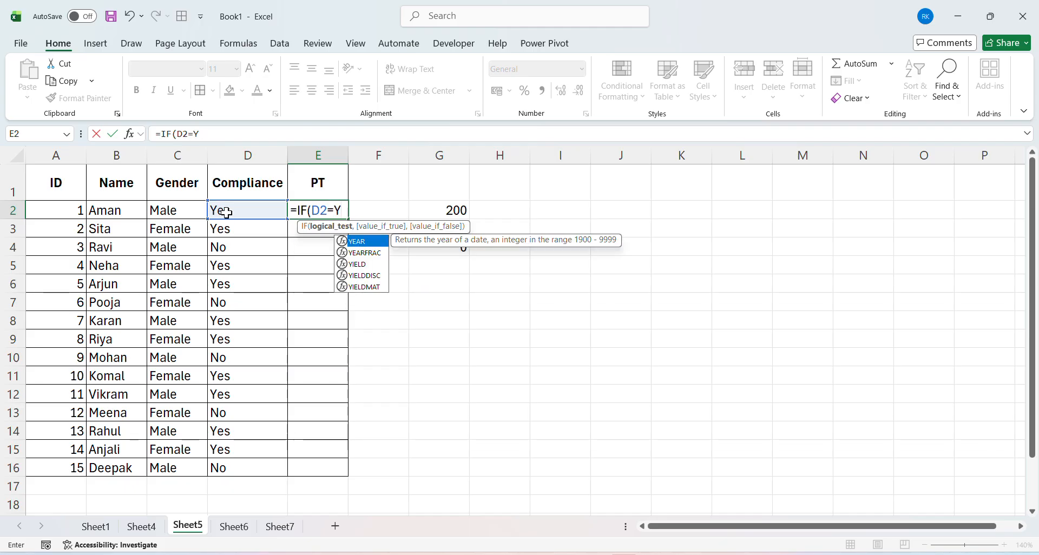
type("es,")
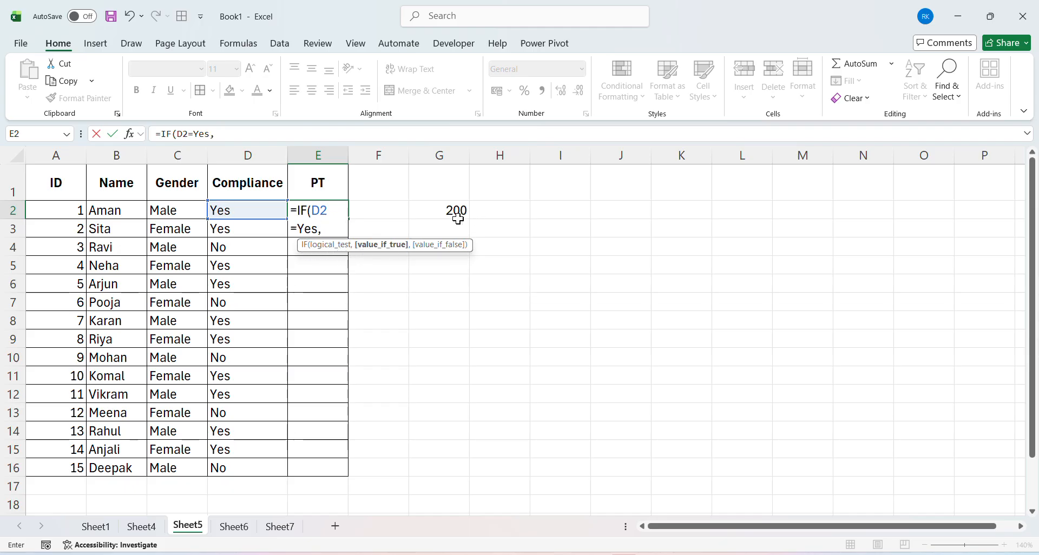
Complete the E2 formula with 200 as the true value and 0 as the false value
type("200")
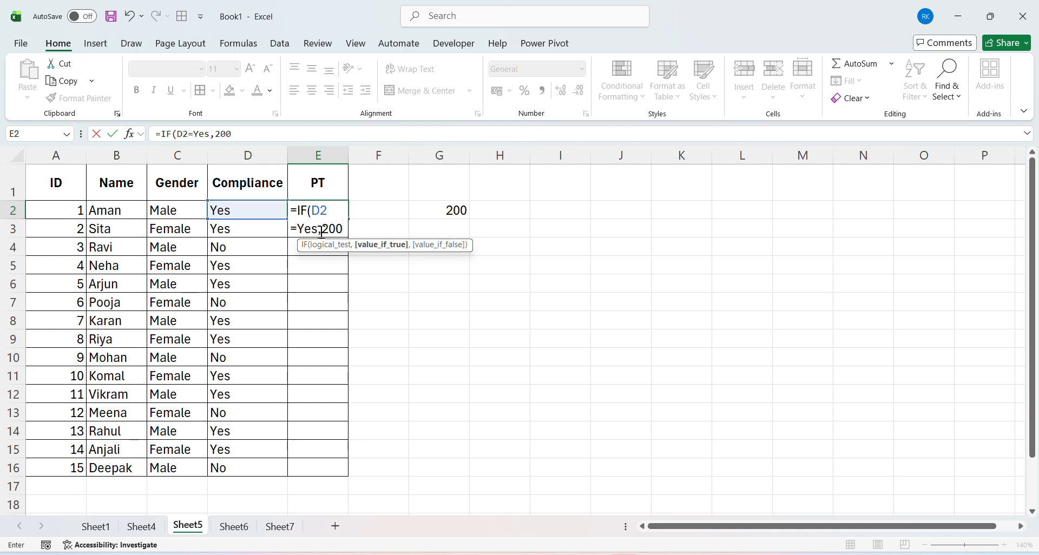
type(",")
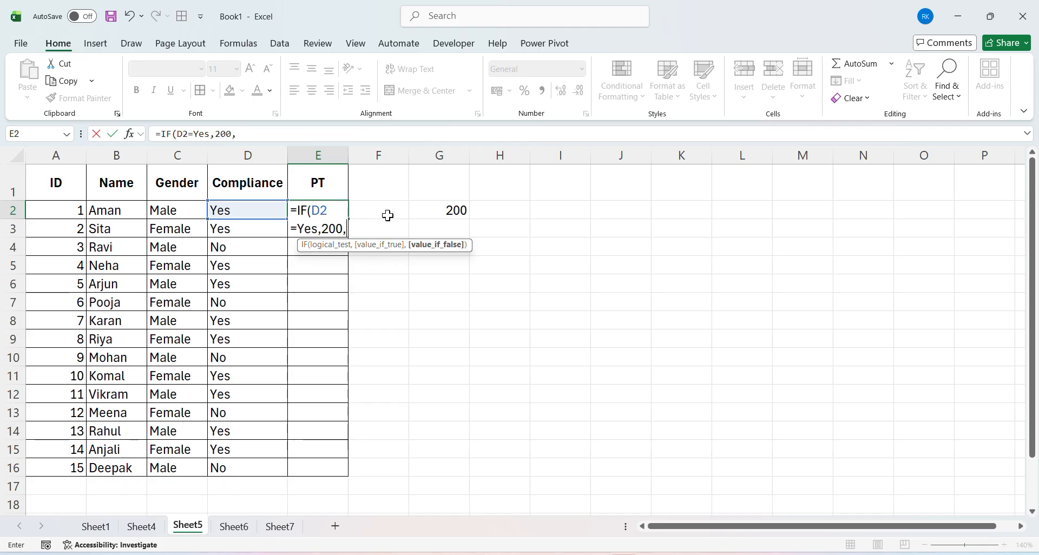
type("0")
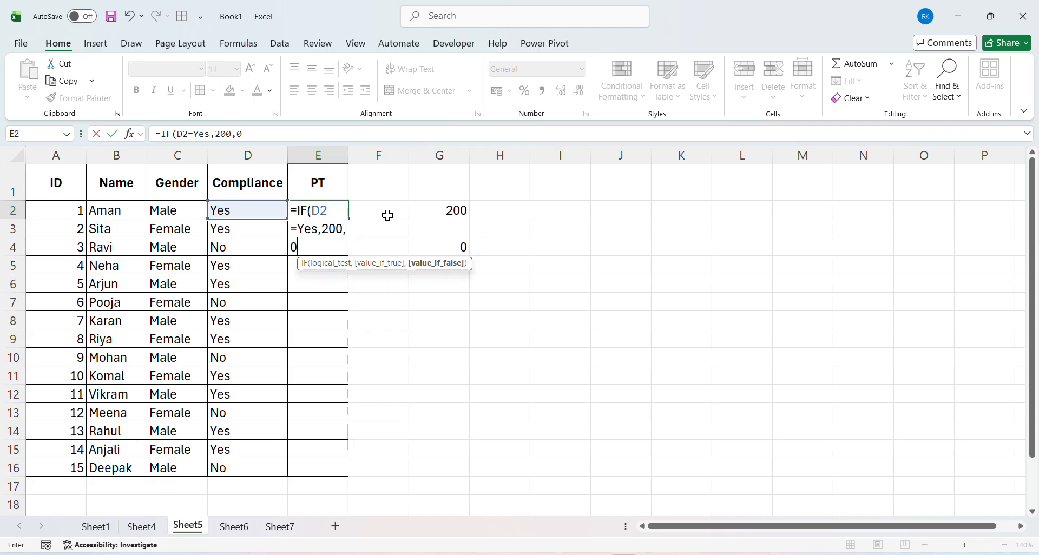
type(")")
key("ctrl+Return")
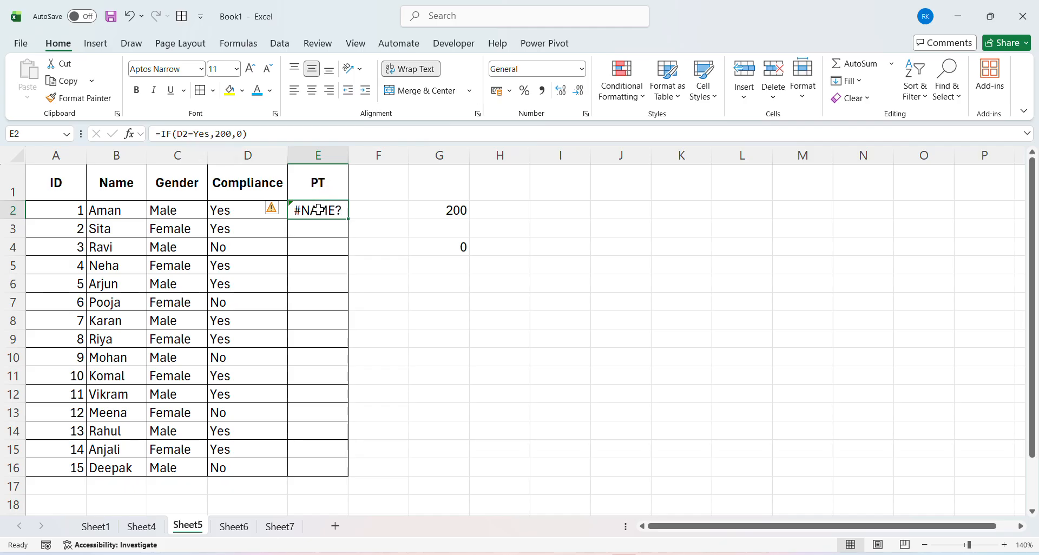
Add double quotes around Yes so the E2 formula reads =IF(D2="Yes",200,0)
double_click(318, 211)
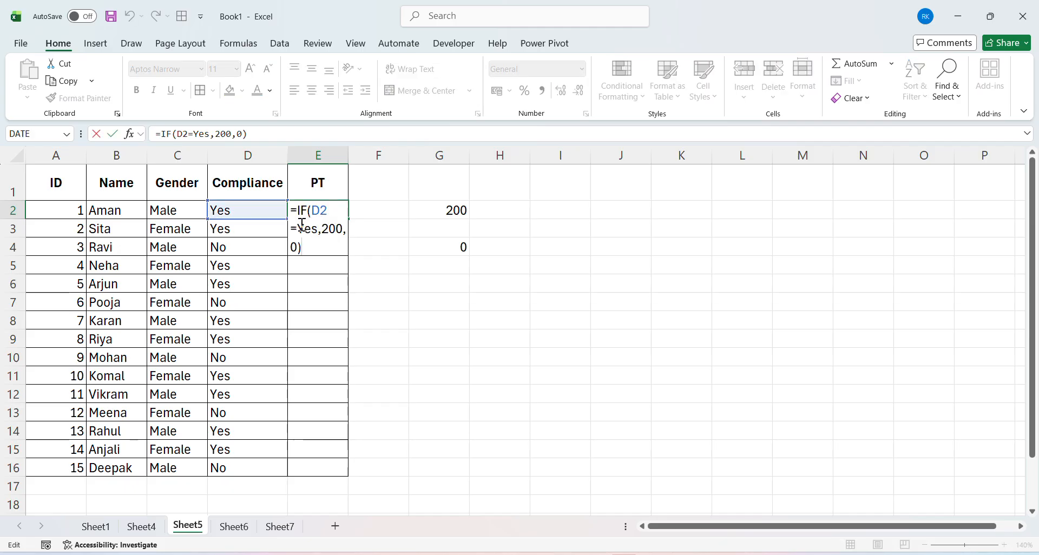
left_click(299, 225)
type("\"")
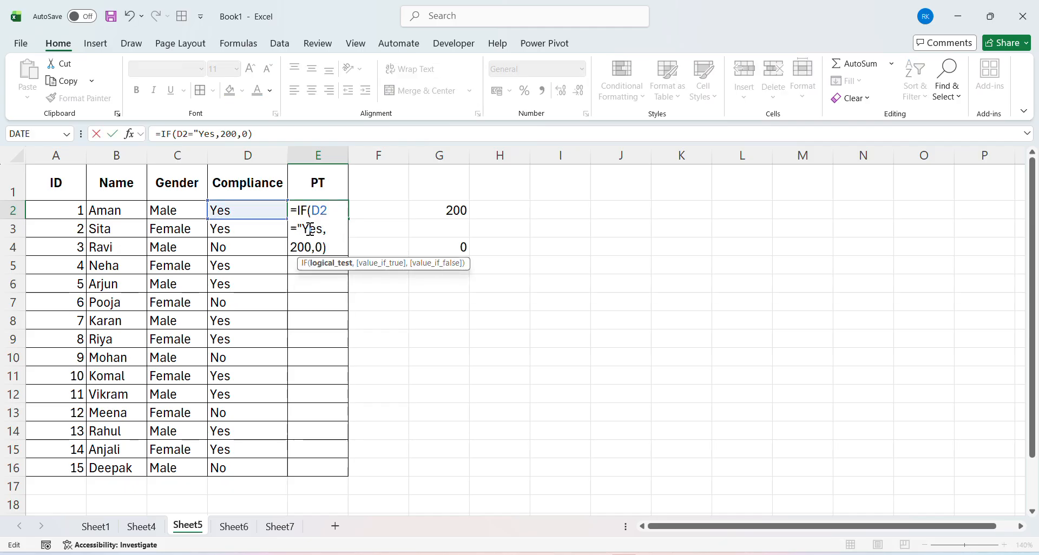
left_click(323, 229)
type("\"")
key("Return")
key("Up")
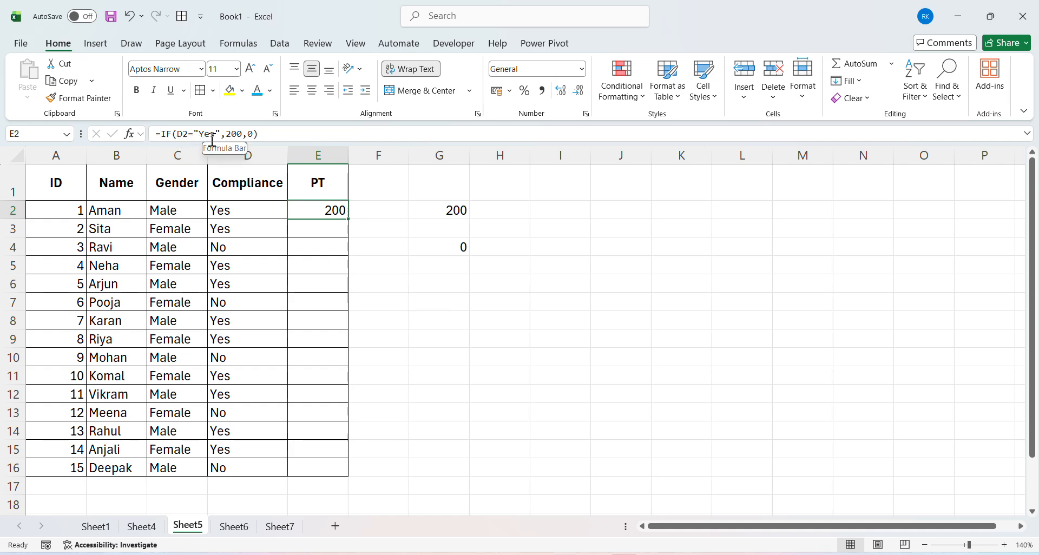
Copy the PT formula from E2 down into E3 and E4
left_click(240, 211)
left_click_drag(292, 211, 308, 212)
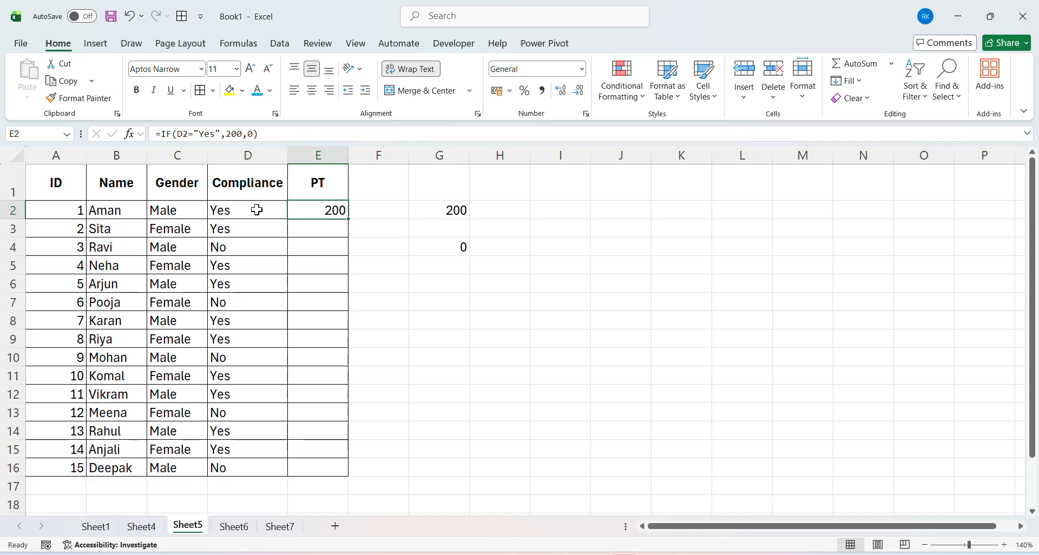
key("ctrl+c")
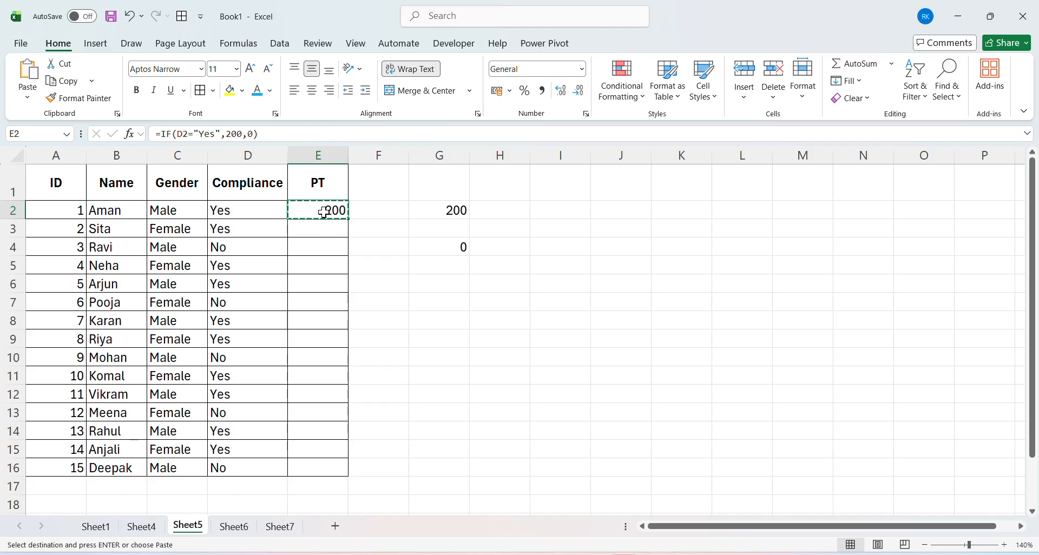
key("Down")
key("ctrl+v")
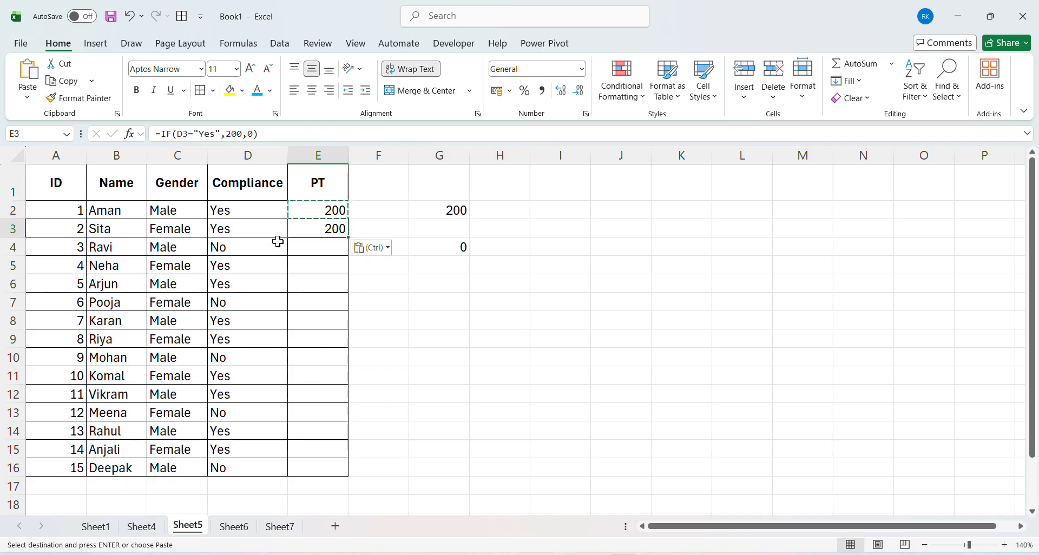
left_click(235, 230)
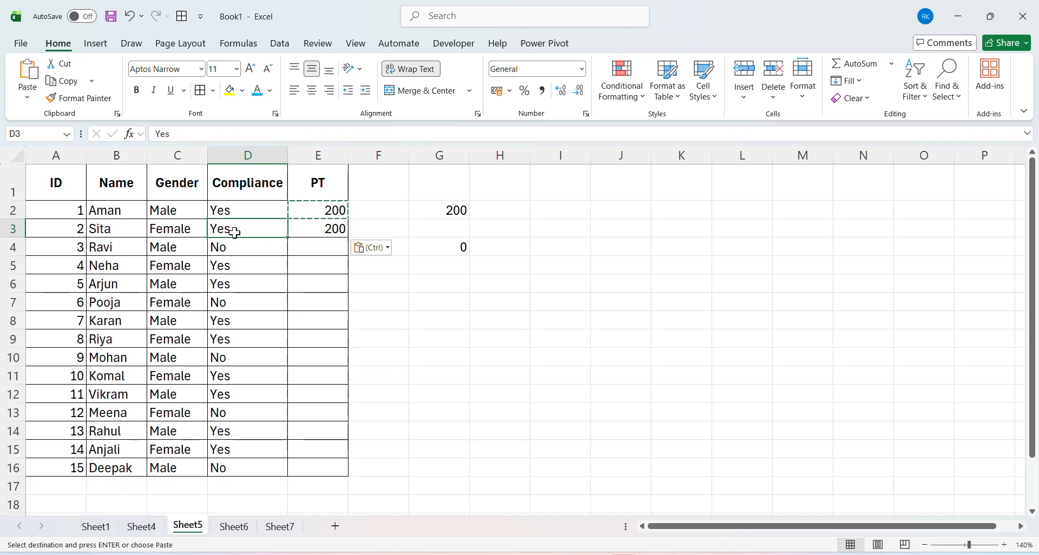
left_click(321, 230)
key("Down")
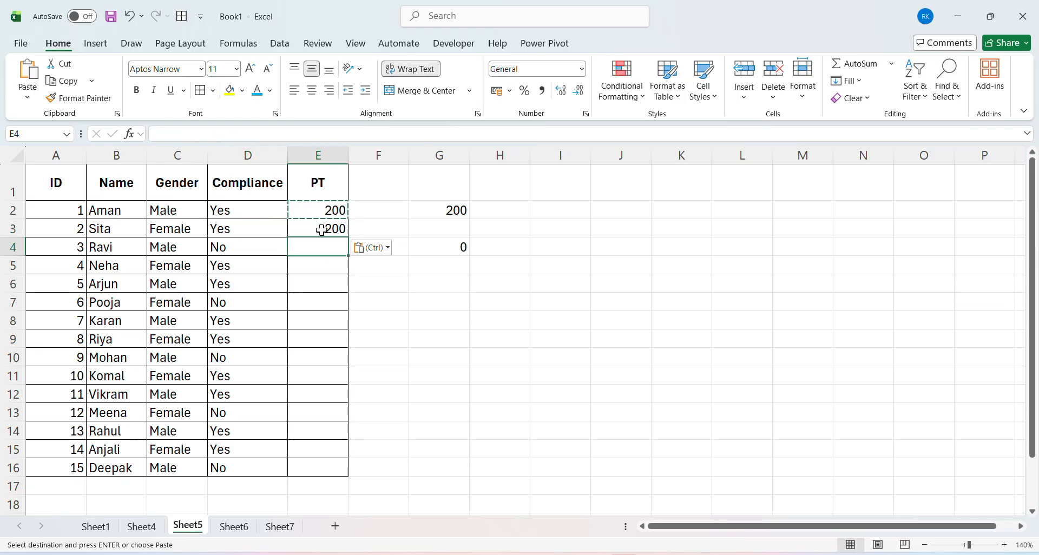
left_click(321, 223)
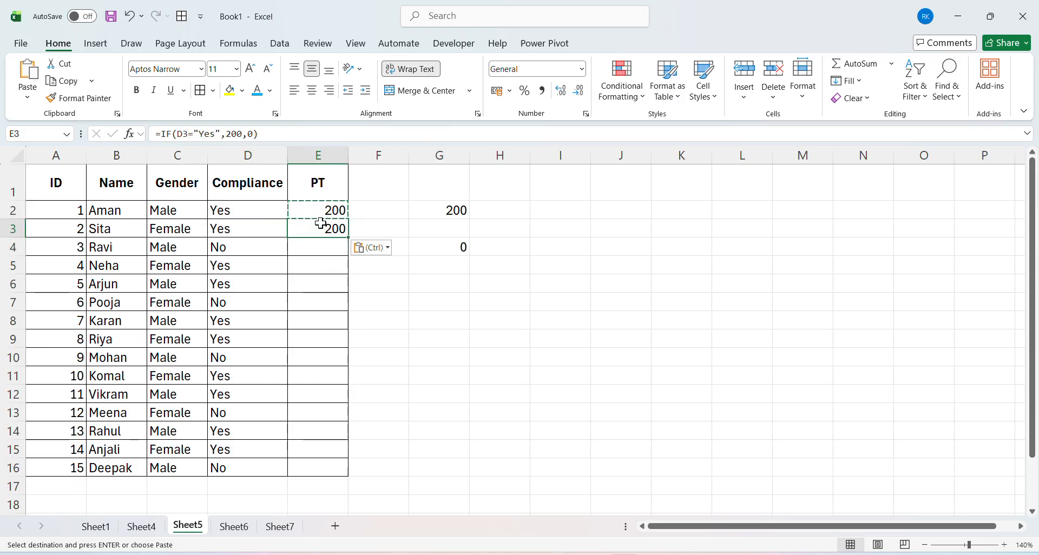
left_click(320, 244)
key("ctrl+v")
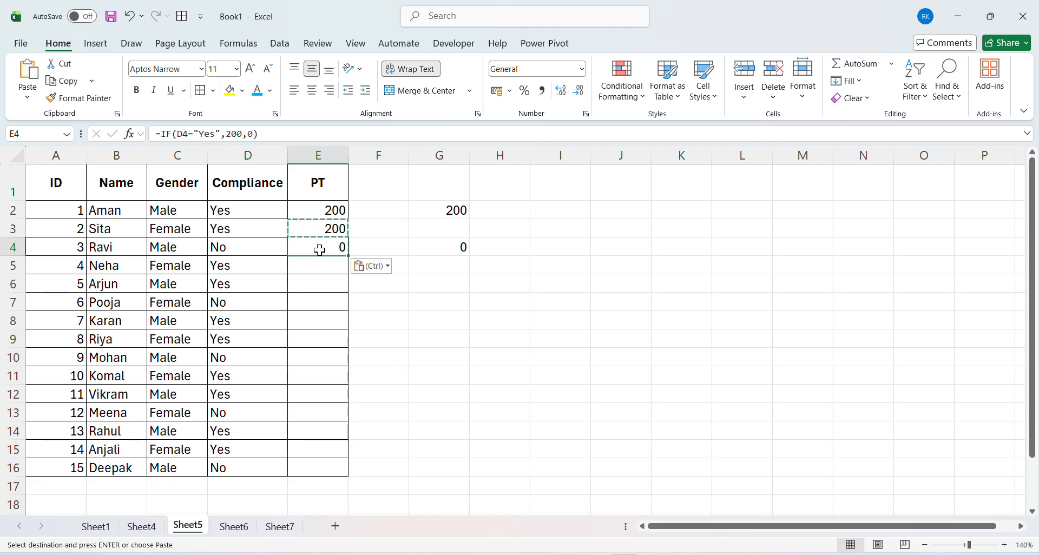
Copy the PT formula from E4 and paste it over E4:E16 to fill the rest of the column
left_click(237, 247)
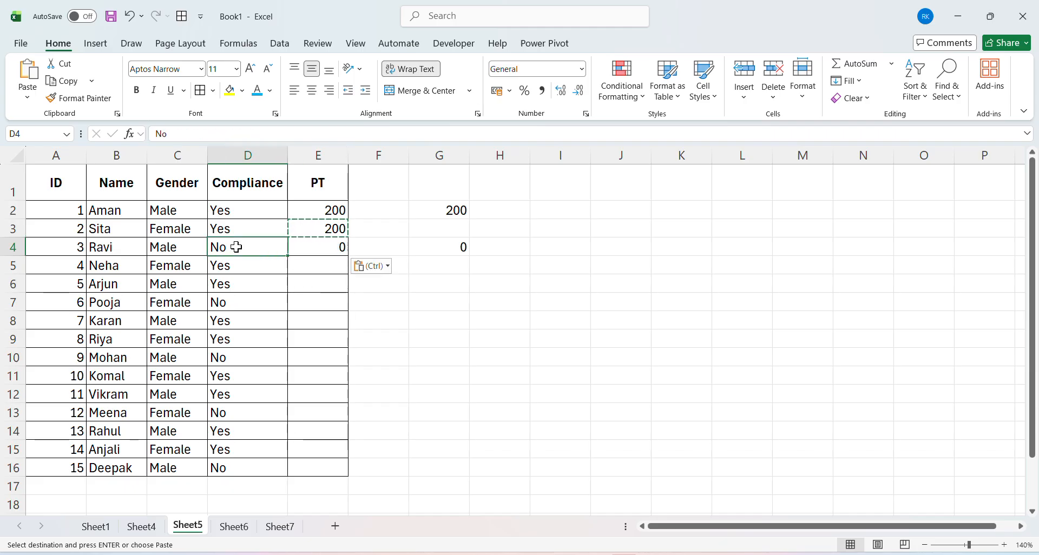
left_click(324, 250)
mouse_move(324, 250)
left_mouse_down()
mouse_move(324, 259)
mouse_move(324, 250)
left_mouse_up()
scroll(324, 250, "down", 1)
key("Down")
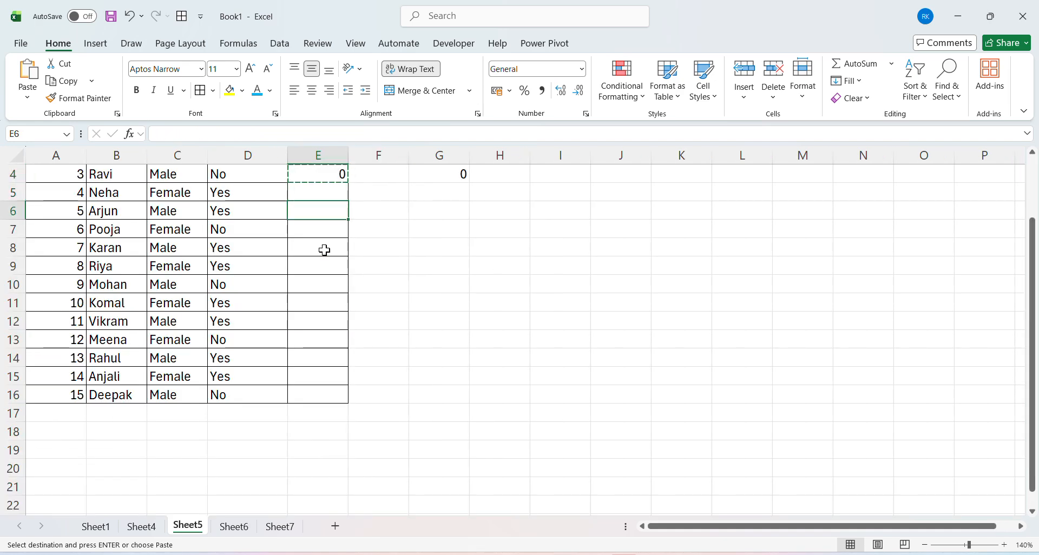
key("Left")
key("ctrl+Down")
key("Right")
key("ctrl+shift+Up")
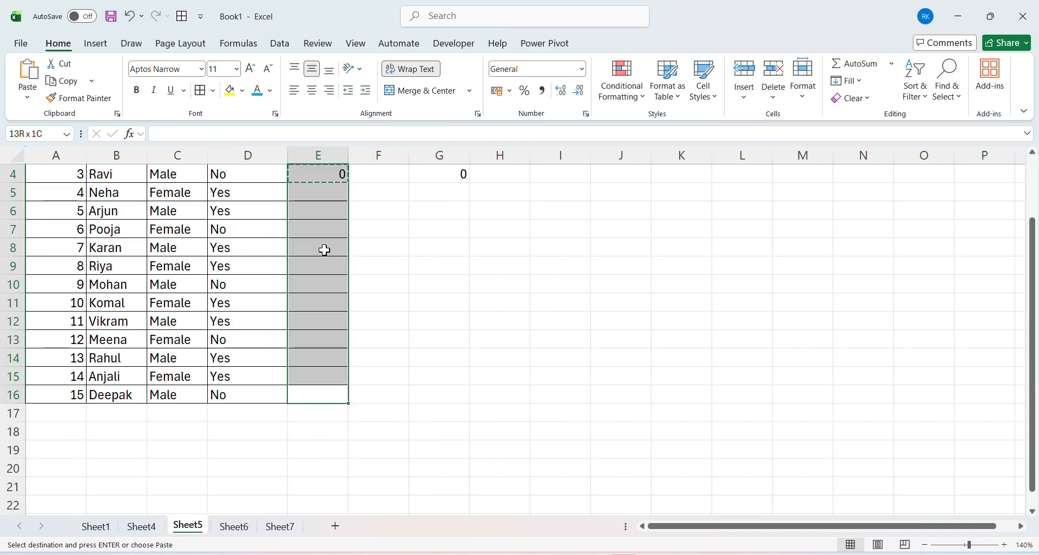
key("ctrl+v")
scroll(430, 248, "up", 1)
scroll(430, 249, "up", 1)
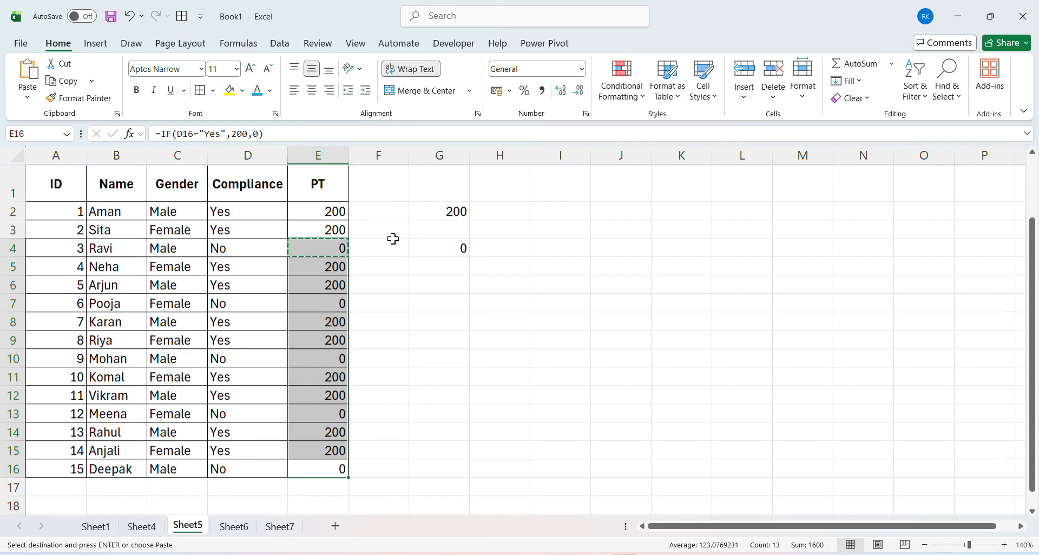
Check the PT results against the Compliance values in rows 4, 7 and 10 to 13
left_click(316, 250)
left_click(332, 304)
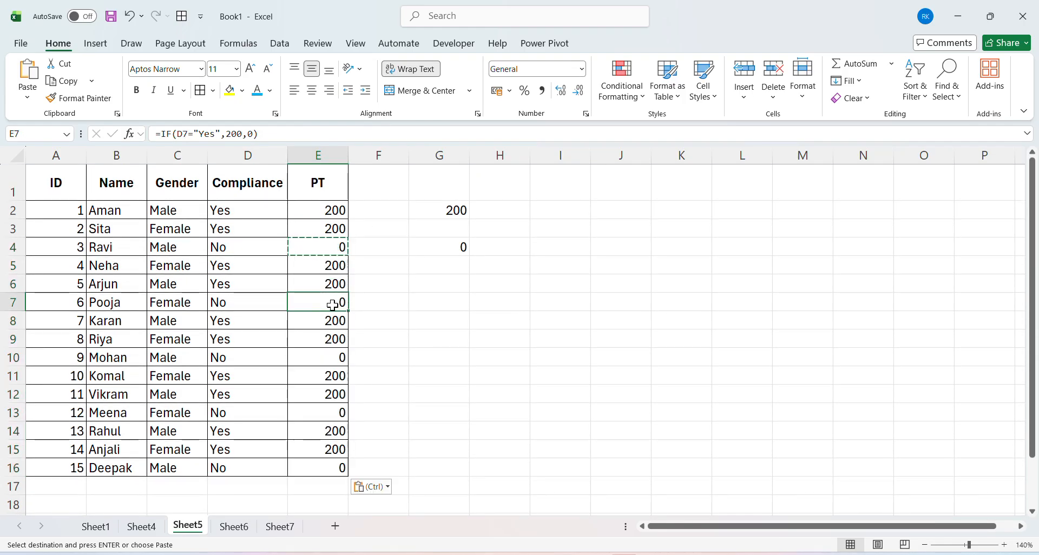
key("shift+space")
key("Down")
key("Down")
key("Down")
key("shift+space")
key("Down")
key("Down")
key("Down")
key("shift+space")
key("Up")
key("Down")
key("Up")
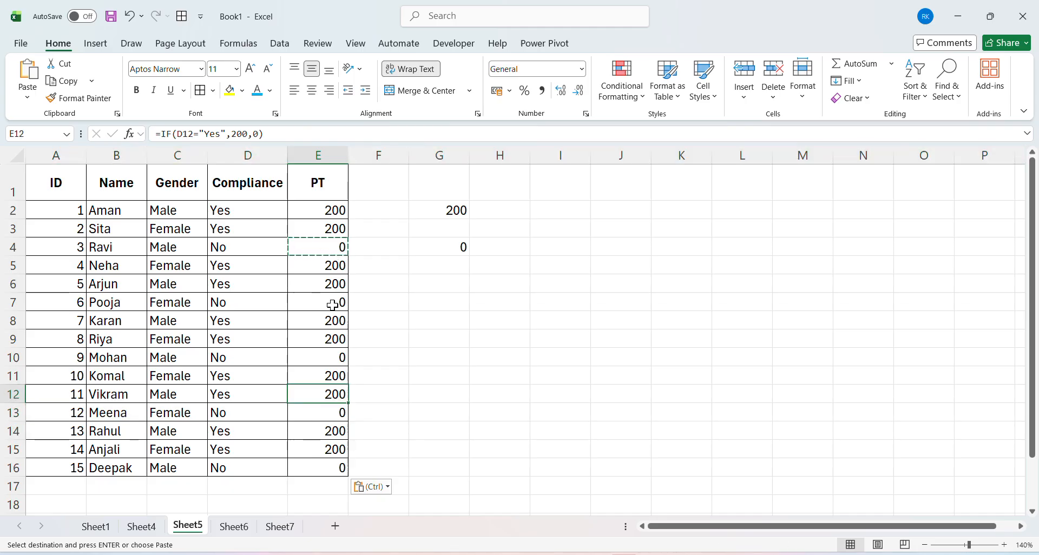
key("shift+space")
key("Up")
key("shift+space")
key("Down")
Open Sheet4 and examine the Sales ID, Name, Target and Achieved columns beside the empty Status column
left_click(140, 526)
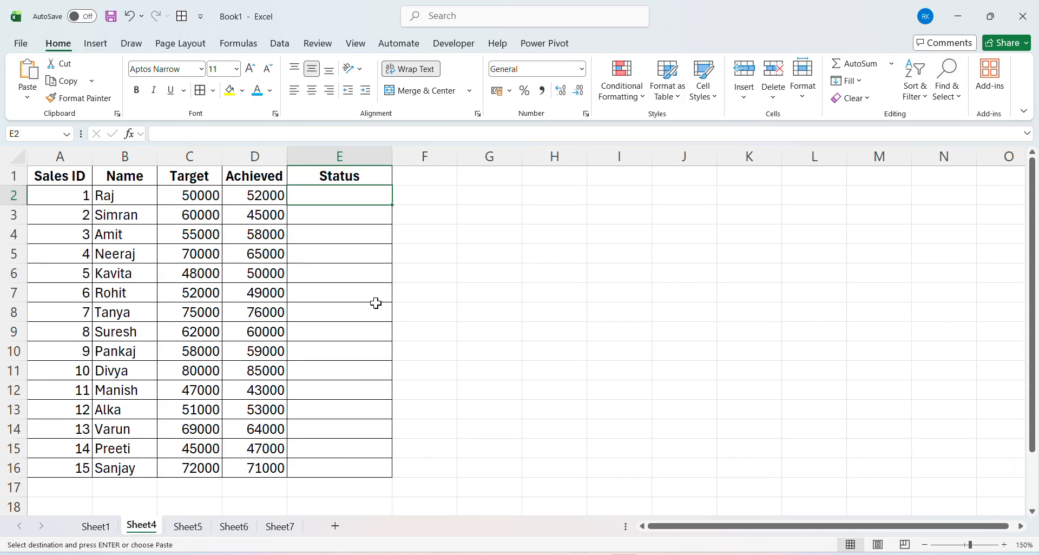
left_click(195, 201)
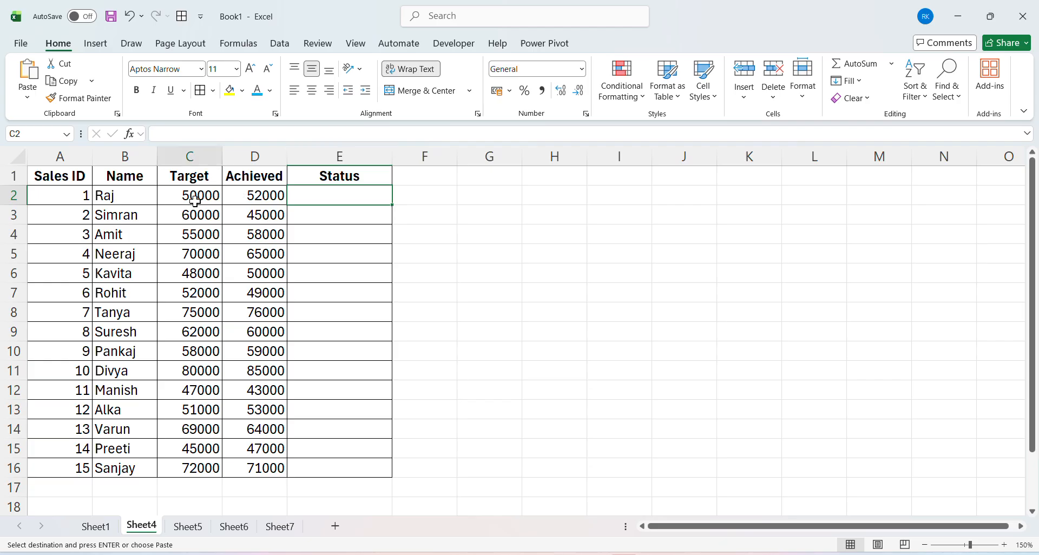
left_click(70, 157)
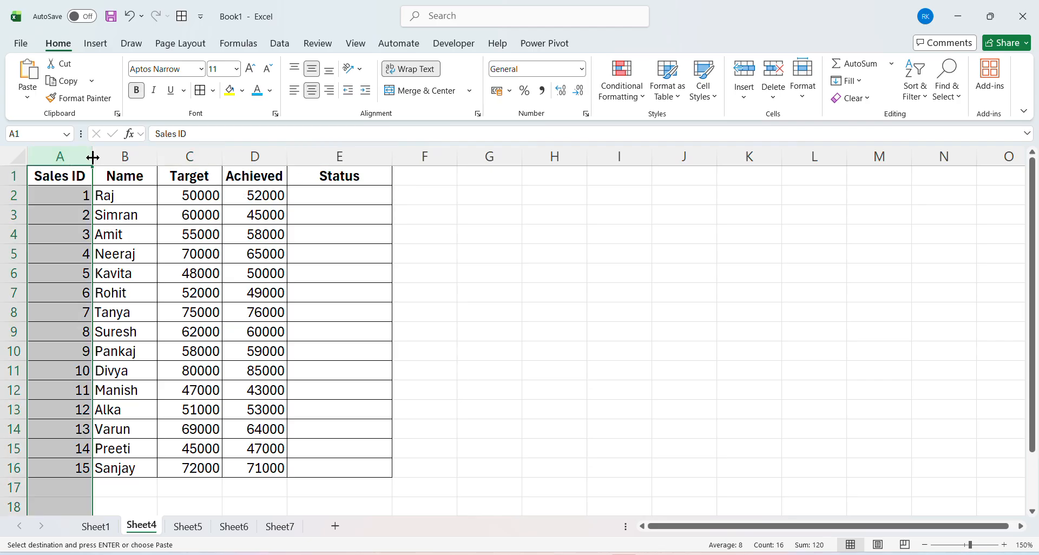
left_click(125, 156)
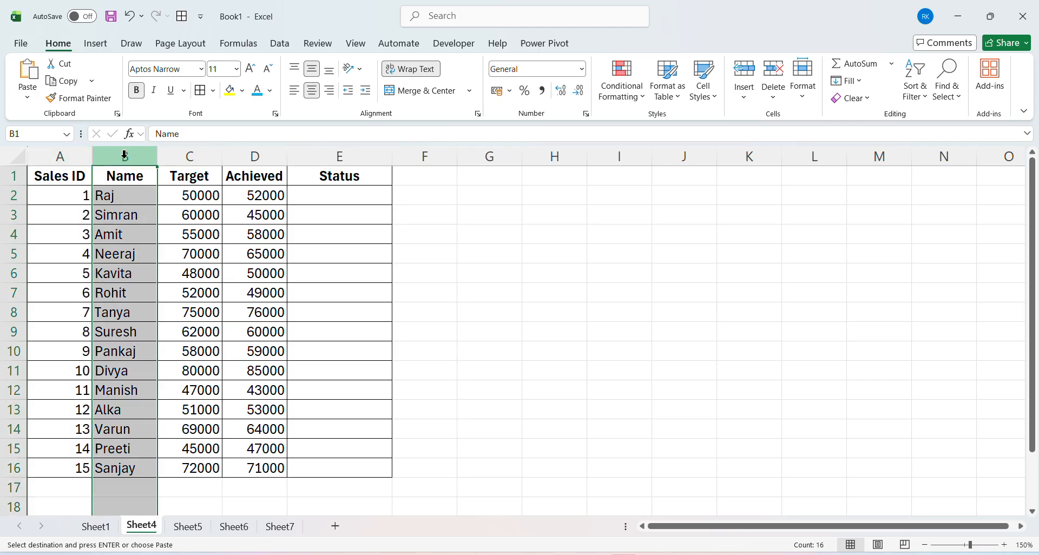
left_click(189, 158)
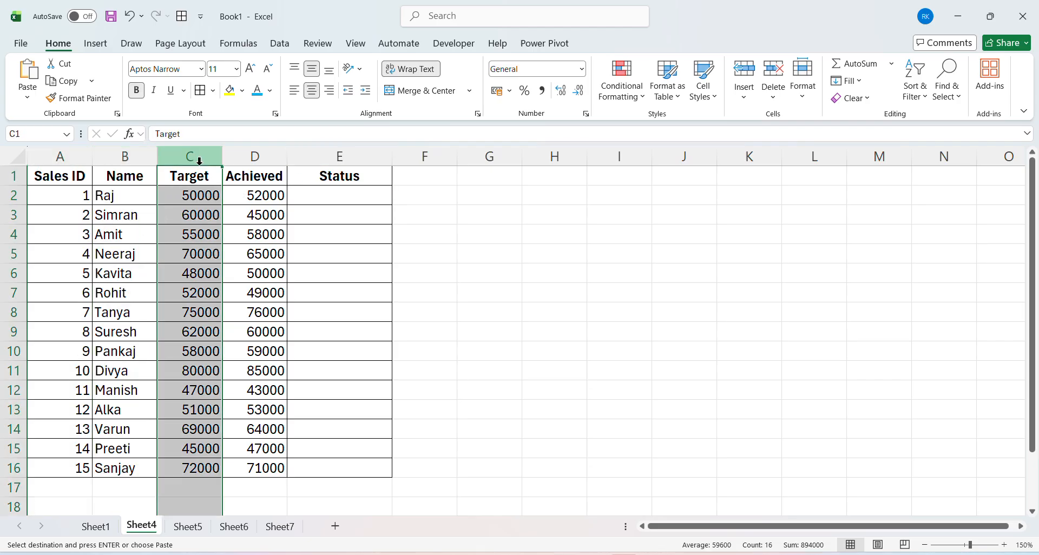
left_click(261, 161)
left_click(322, 201)
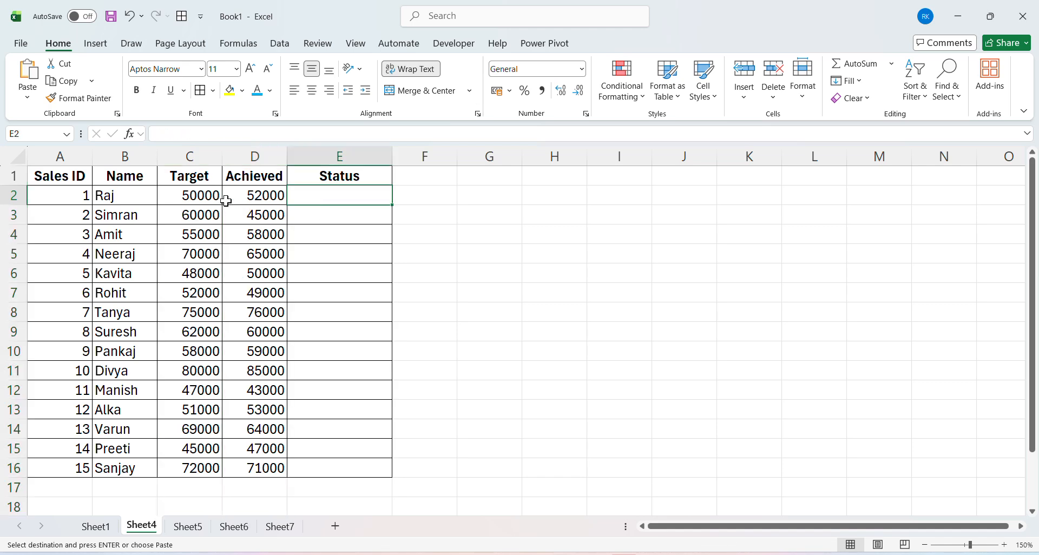
Compare the Target and Achieved amounts in row 2 to decide what its Status should show
left_click(200, 197)
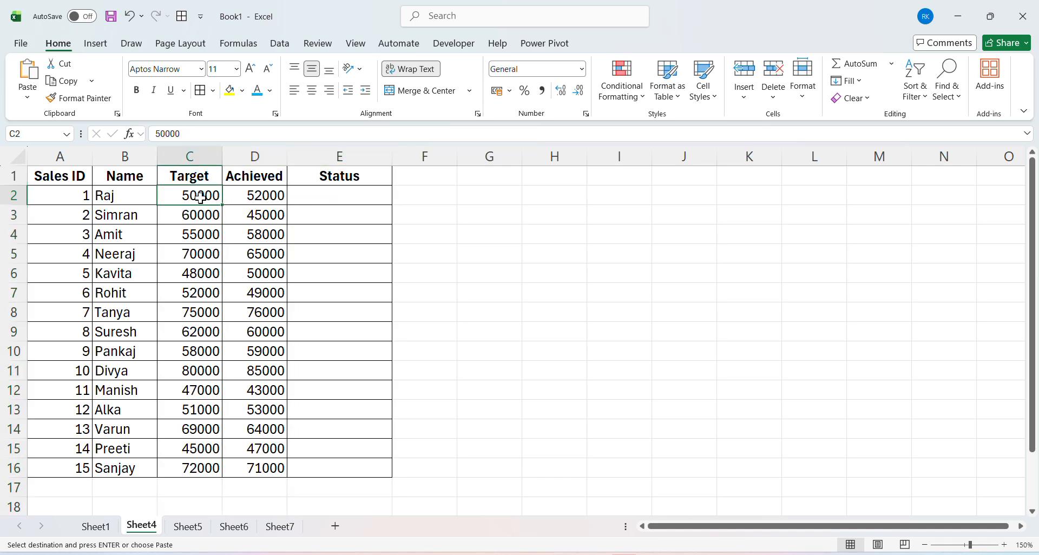
left_click(252, 196)
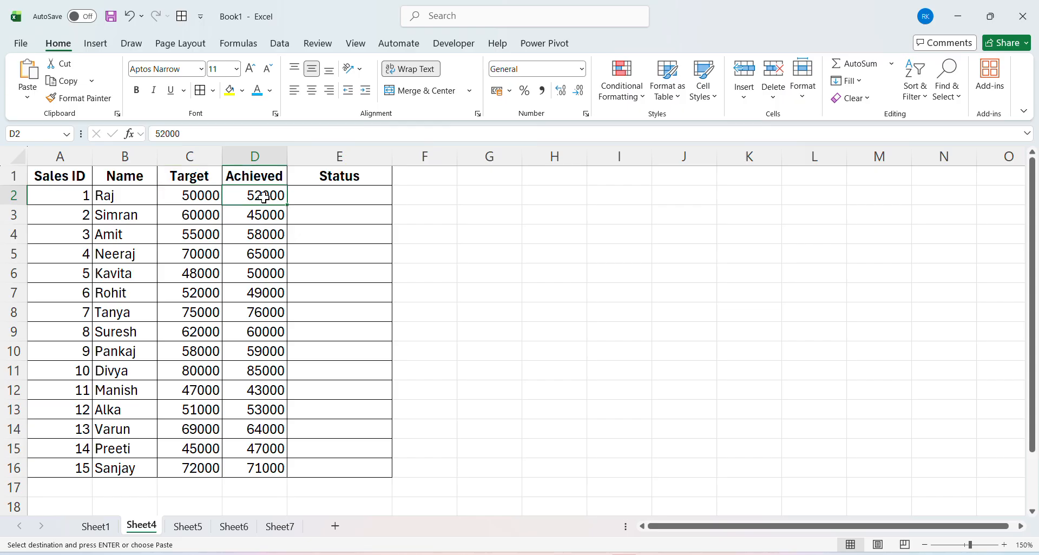
left_click(311, 199)
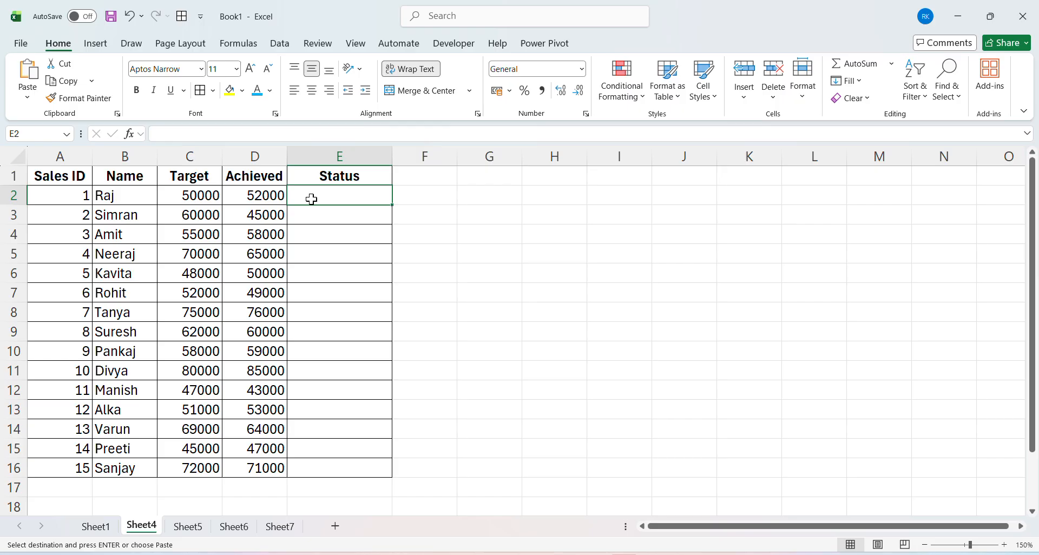
left_click(14, 199)
left_click(179, 199)
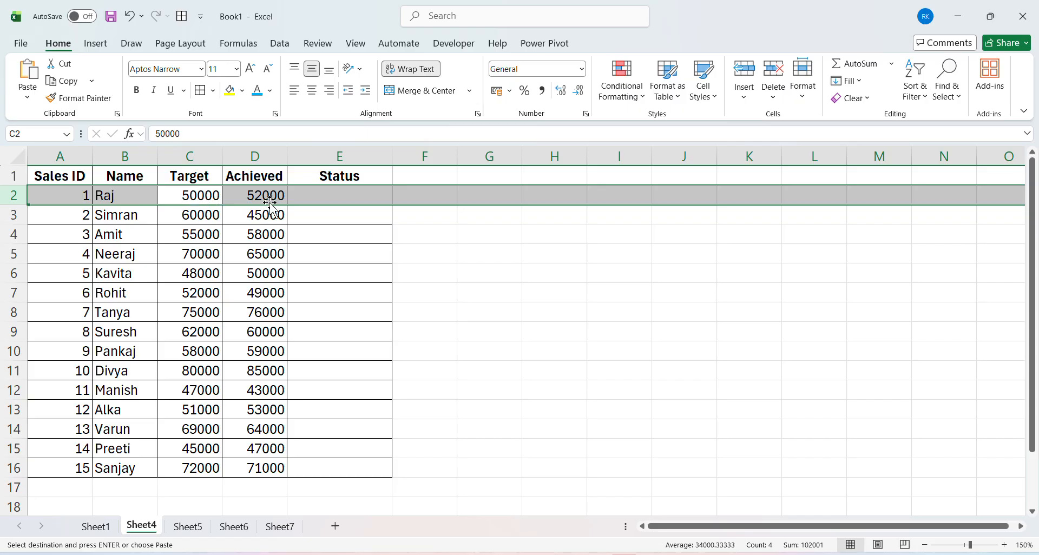
left_click(330, 191)
Enter yes in F2 as the sample status for row 2
left_click(428, 197)
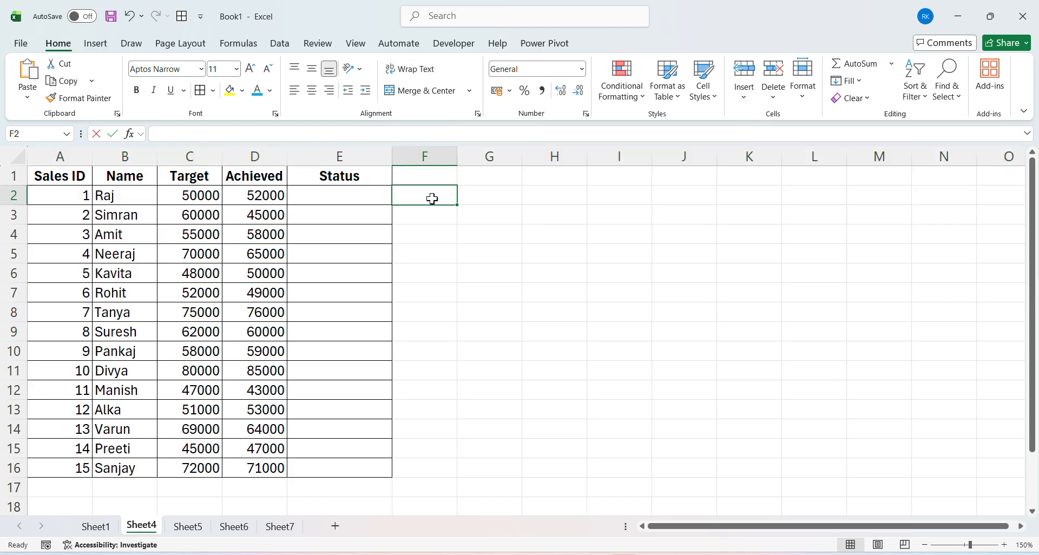
type("yes")
key("Return")
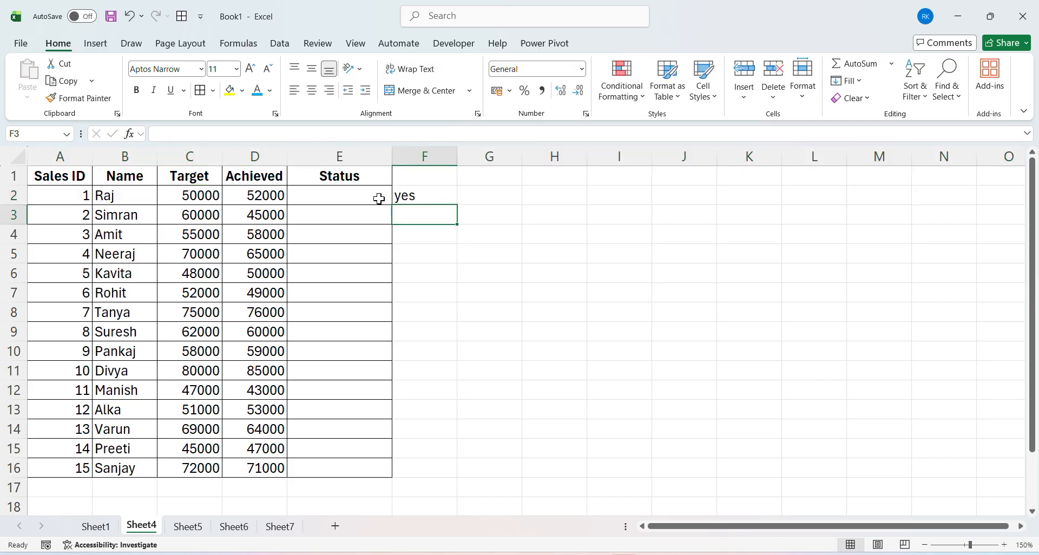
Compare row 3's Target with its Achieved amount and enter pending in F3 as the sample status
left_click(201, 216)
key("shift+space")
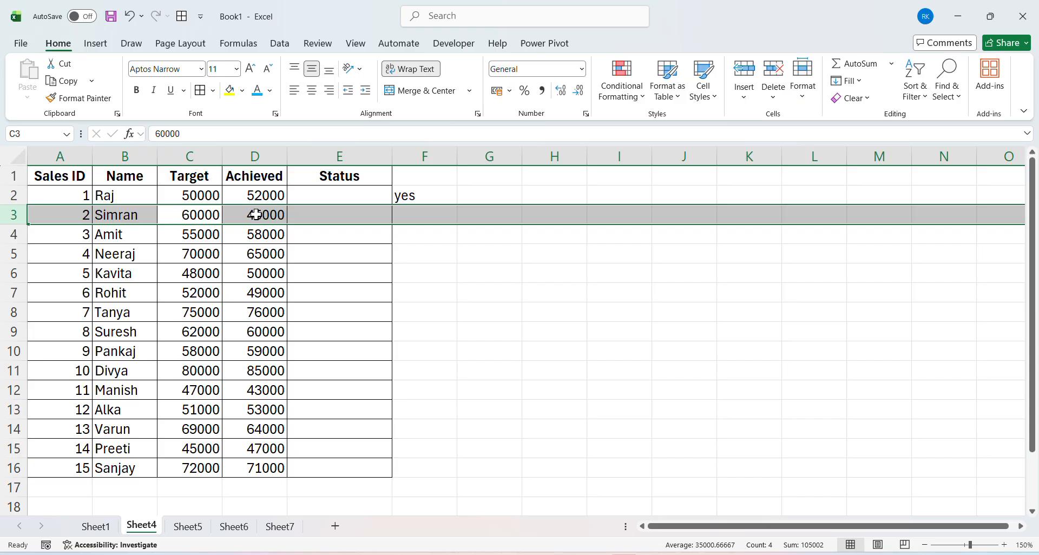
left_click(411, 208)
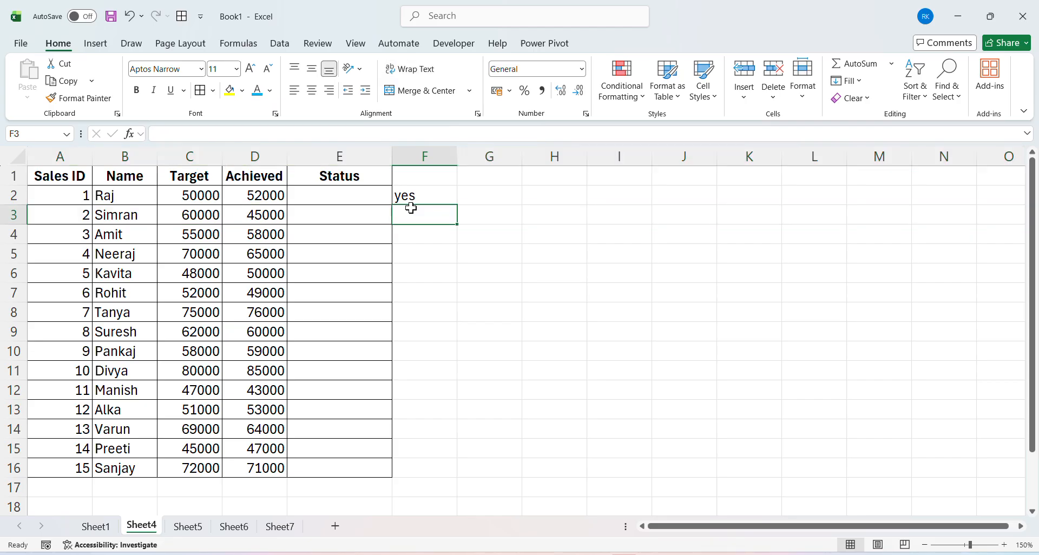
type("pending")
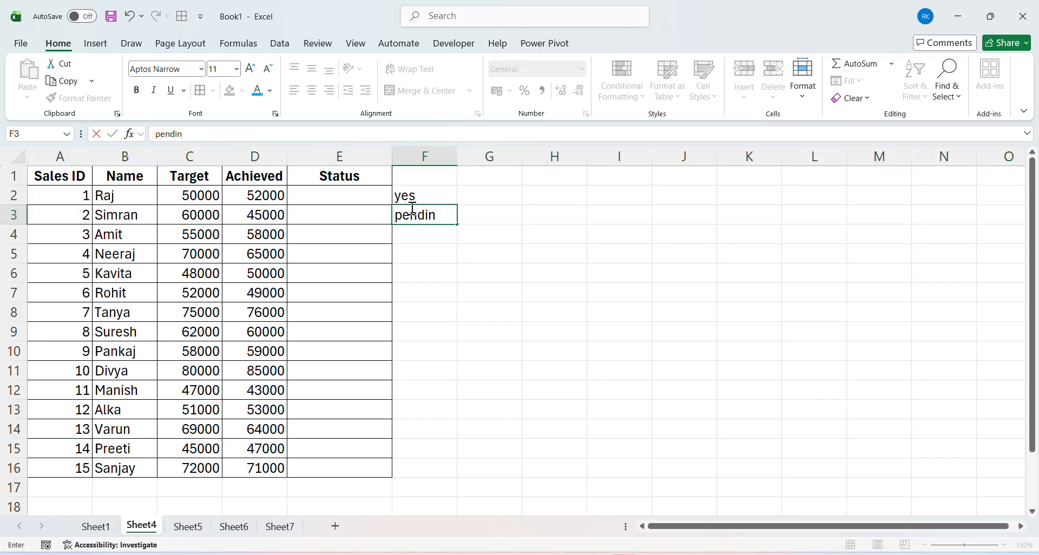
left_click(431, 190)
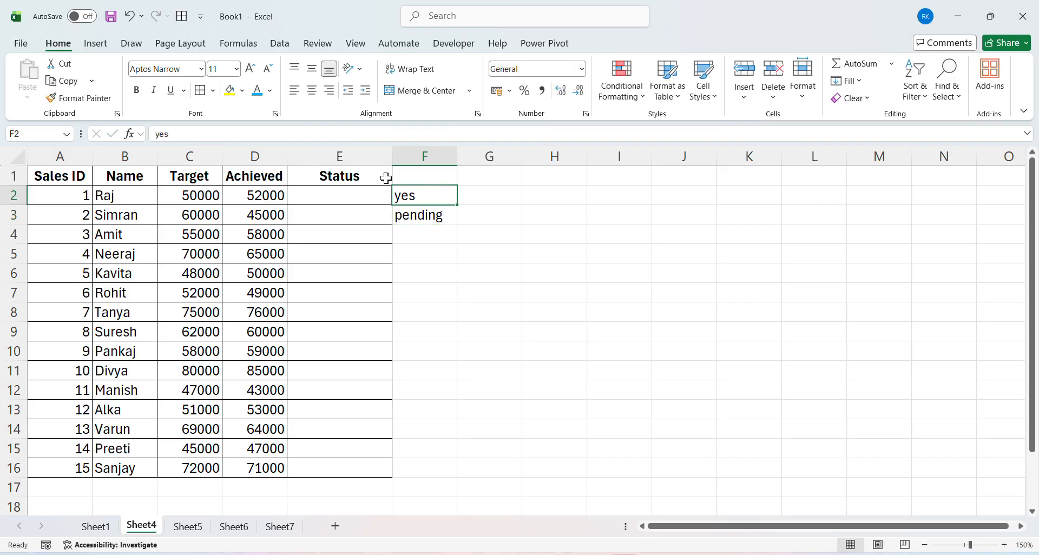
Recheck row 2 and replace the sample status in F2 with Done
key("shift+space")
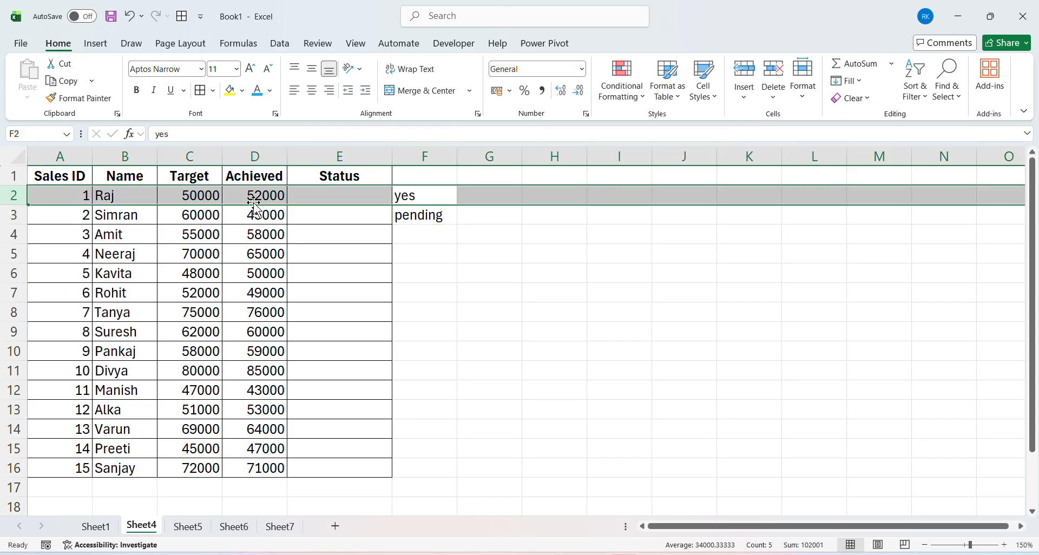
left_click(435, 191)
key("BackSpace")
type("Done")
key("Return")
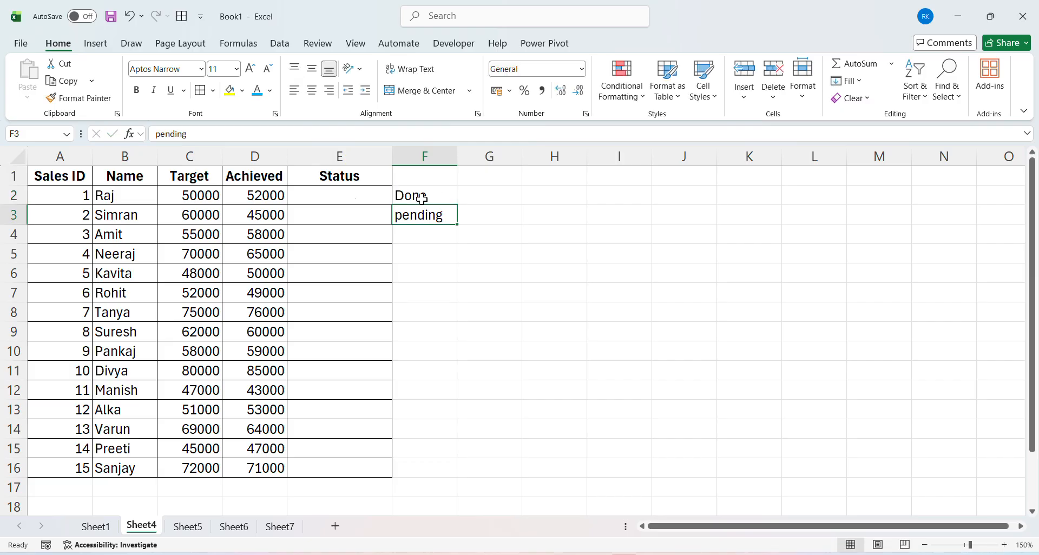
Start an IF formula in E2 with the logical test C2<=D2, comparing Target with Achieved
left_click(347, 199)
type("=if")
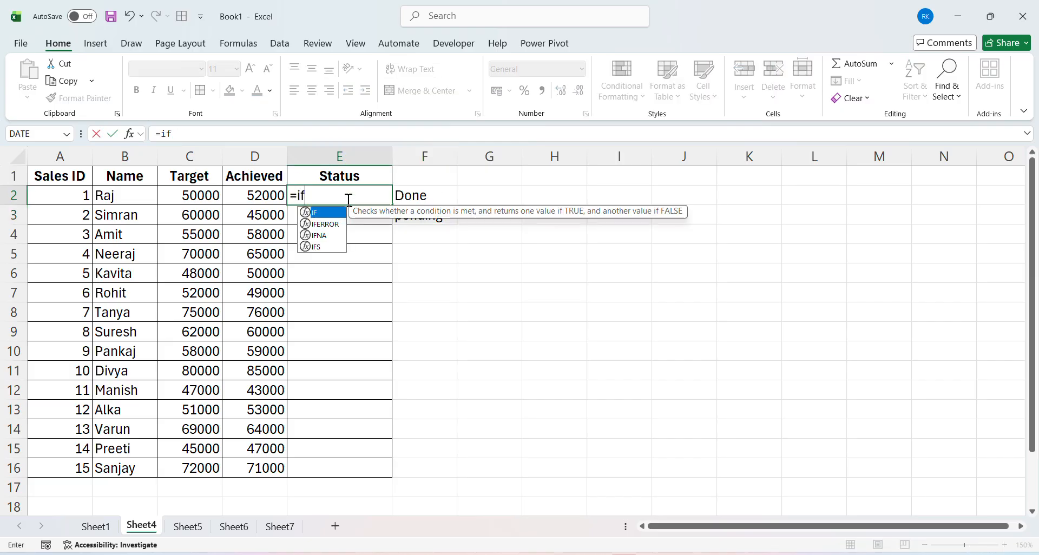
key("Tab")
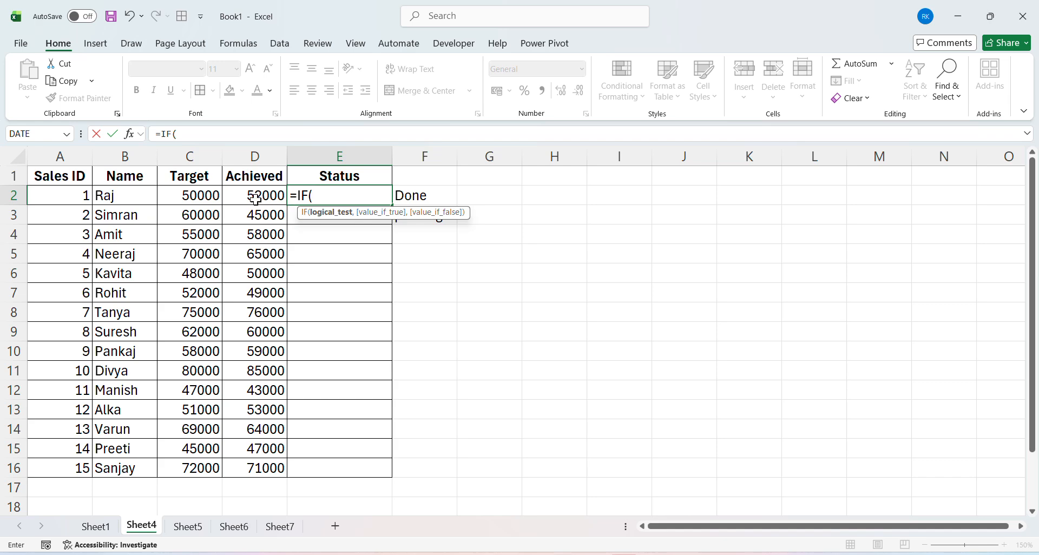
left_click(191, 193)
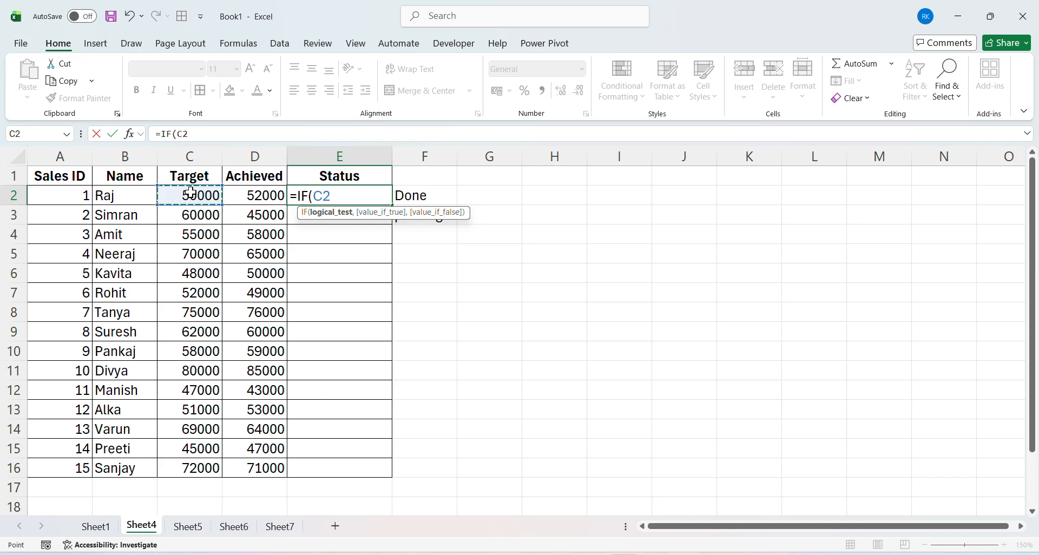
type("<=")
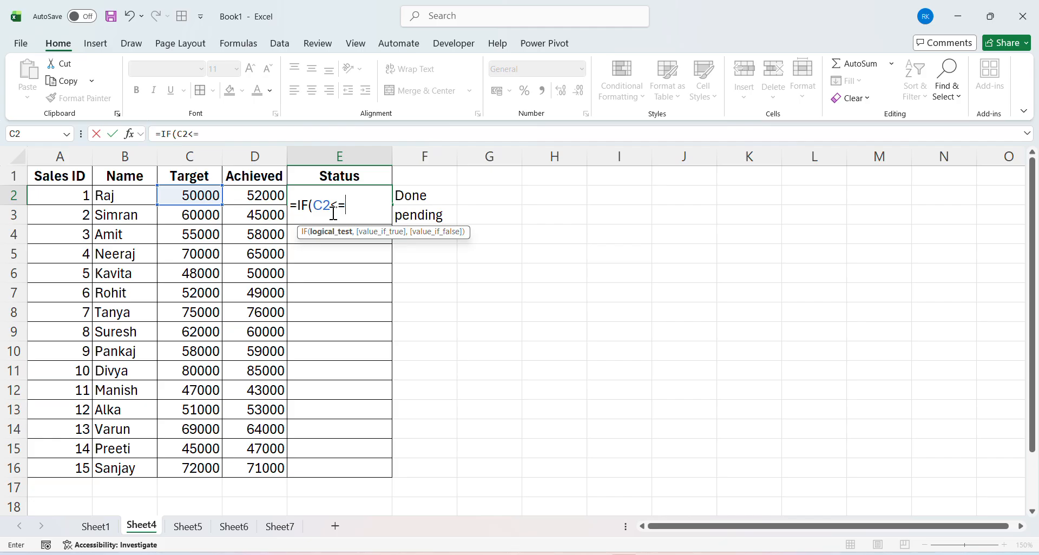
left_click(266, 198)
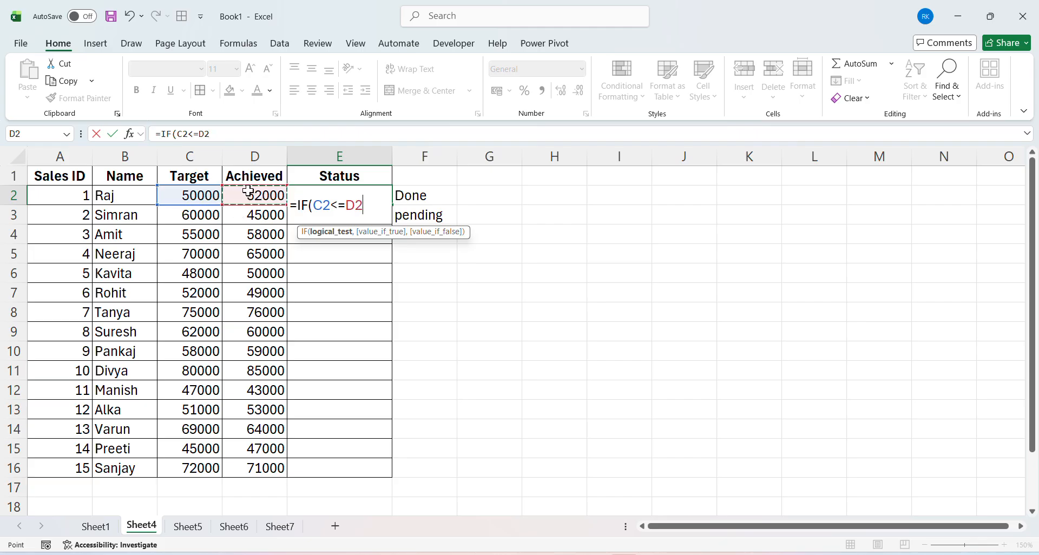
Complete the E2 formula with "Done" as the true value and "pending" as the false value
type(",")
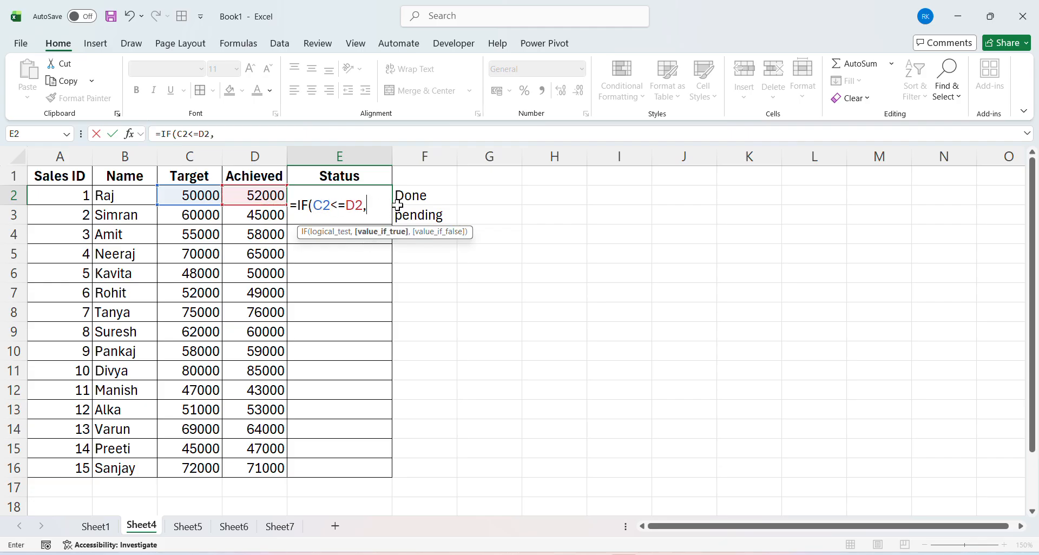
type("\"Done\",")
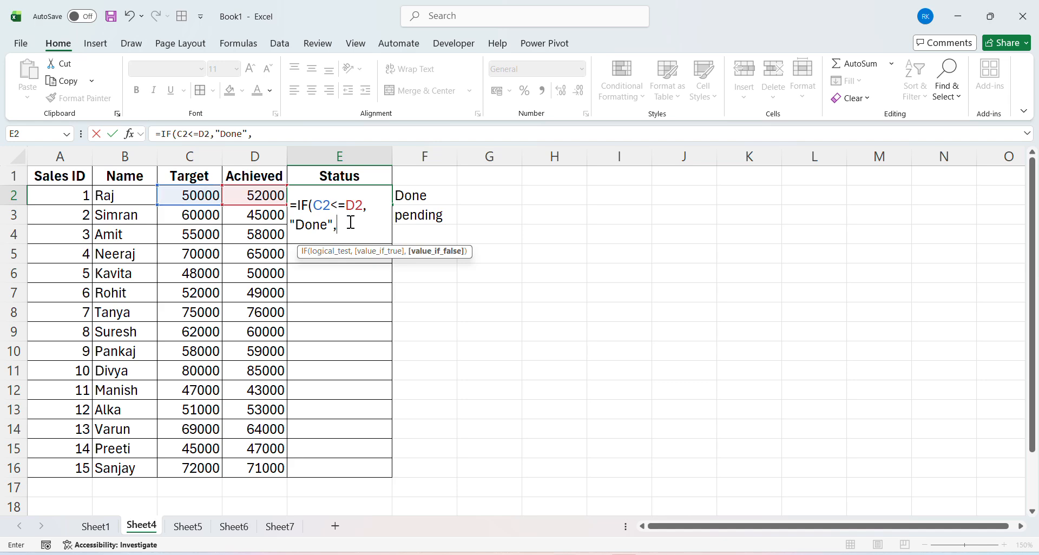
type("\"pendin")
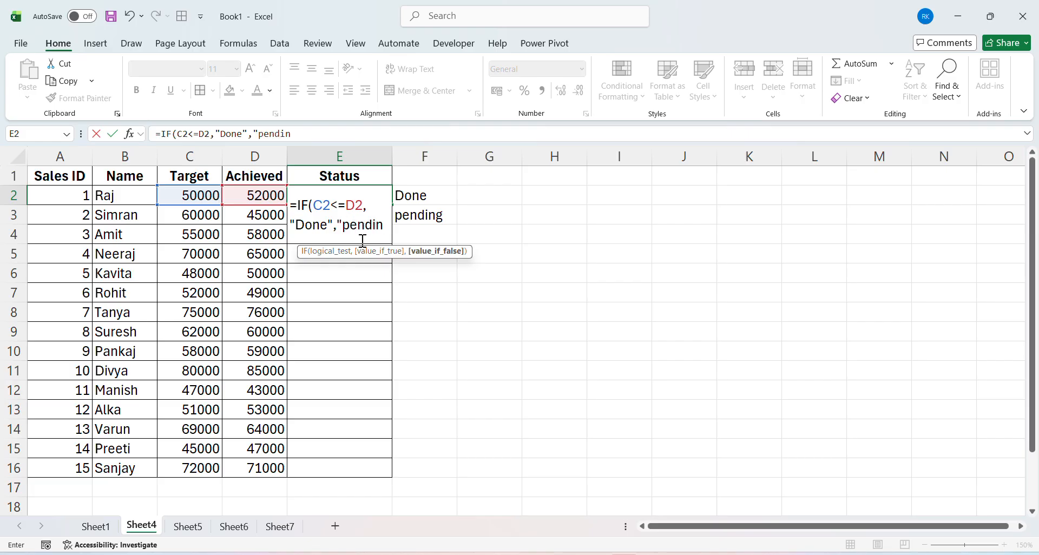
type("g\"")
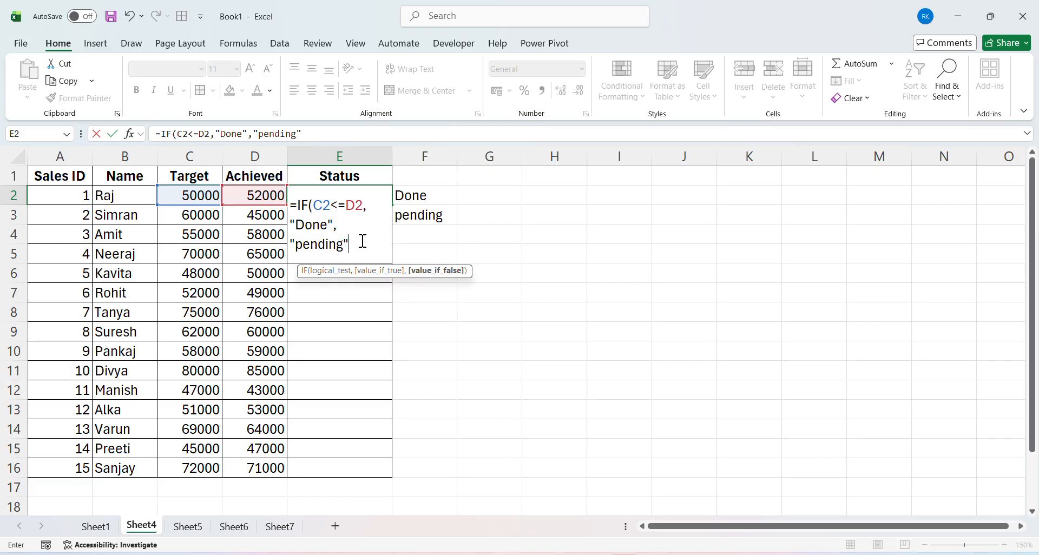
type(")")
key("Return")
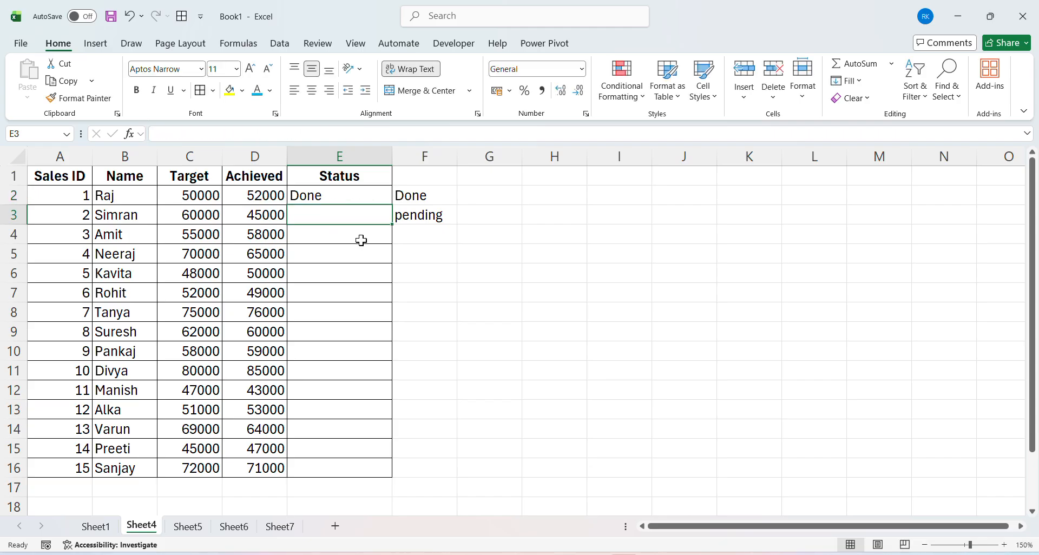
Check the E2 status formula against the Target in C2 and the Achieved amount in D2
key("Up")
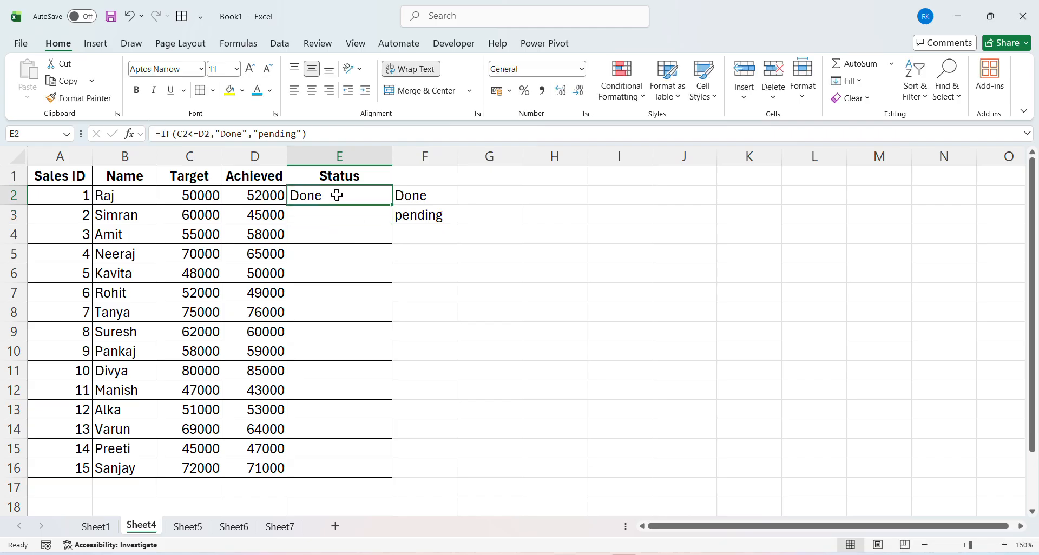
left_click(196, 196)
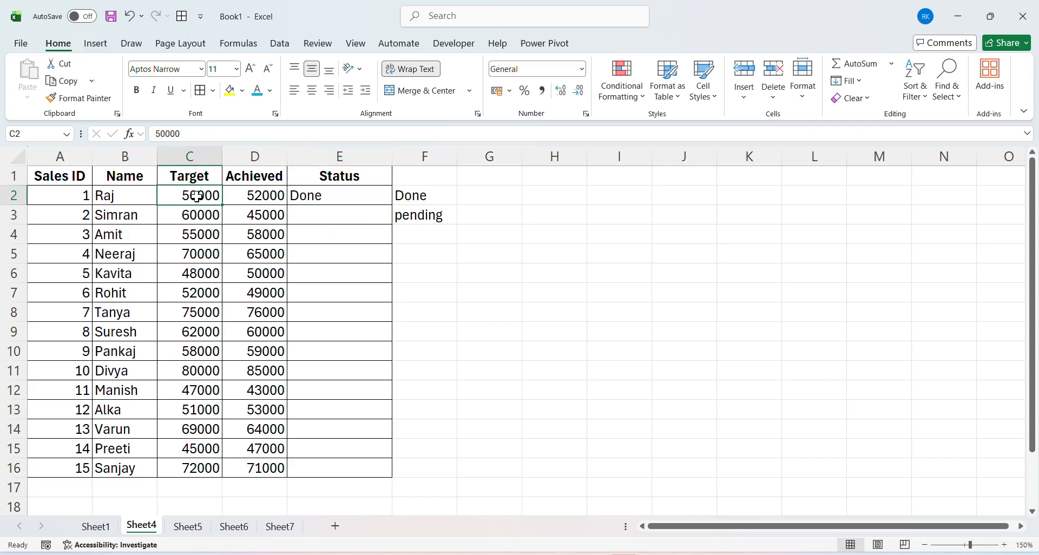
left_click(251, 196)
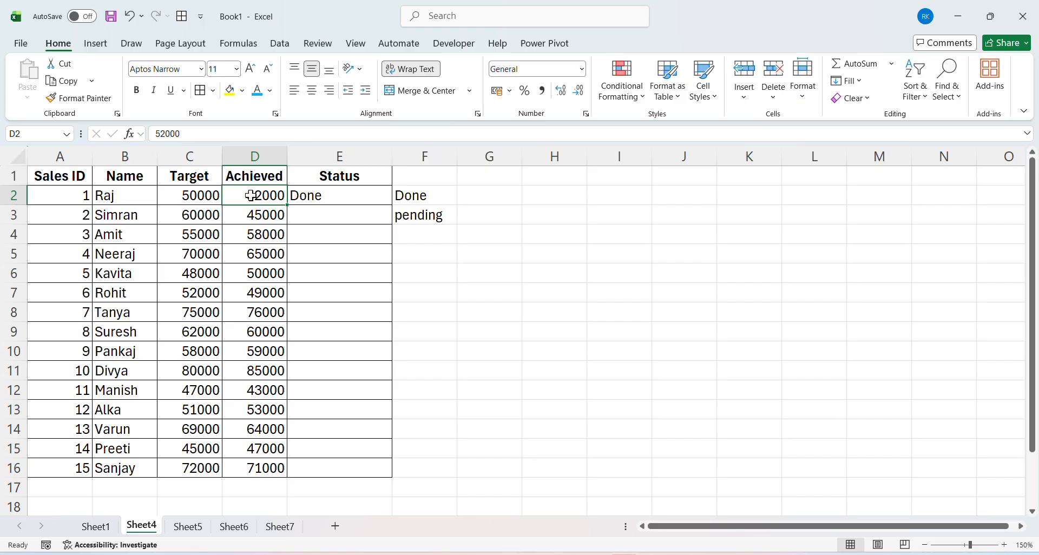
Copy the Status formula from E2 into E3
left_click(335, 203)
key("ctrl+c")
key("Down")
key("ctrl+v")
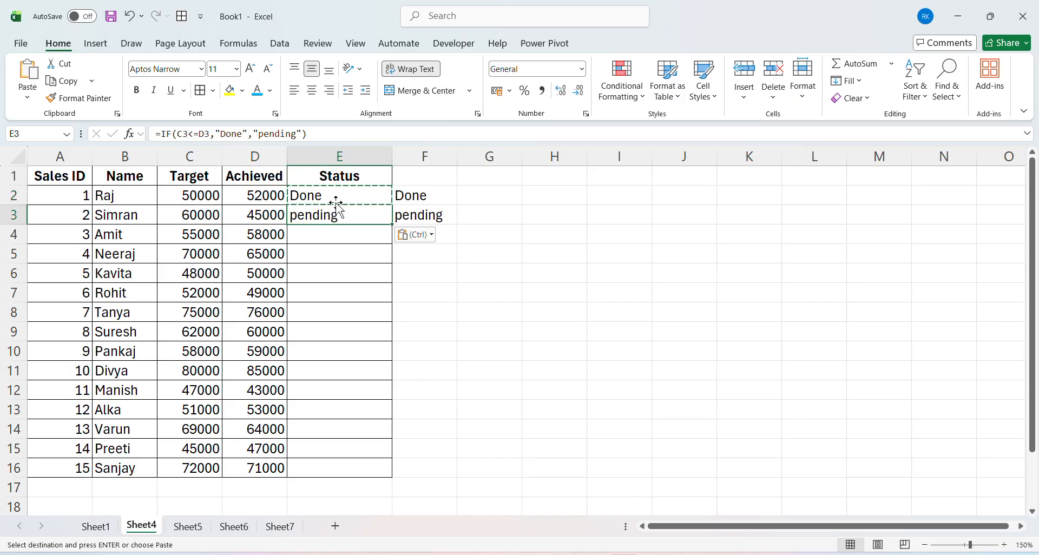
Compare the Status formulas in E2 and E3, checking E3 against the Target in C3 and the Achieved amount in D3
left_click(336, 197)
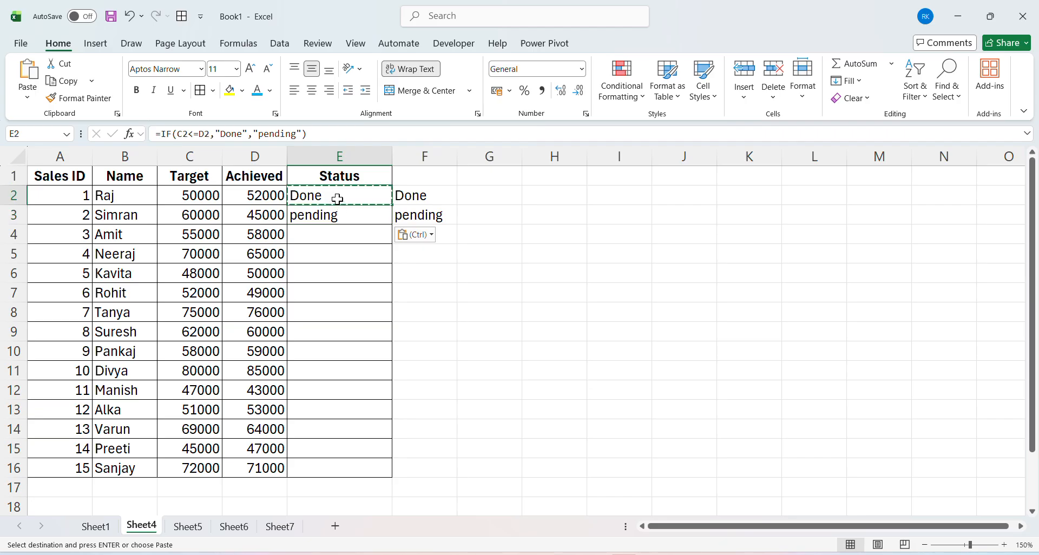
left_click_drag(337, 214, 343, 213)
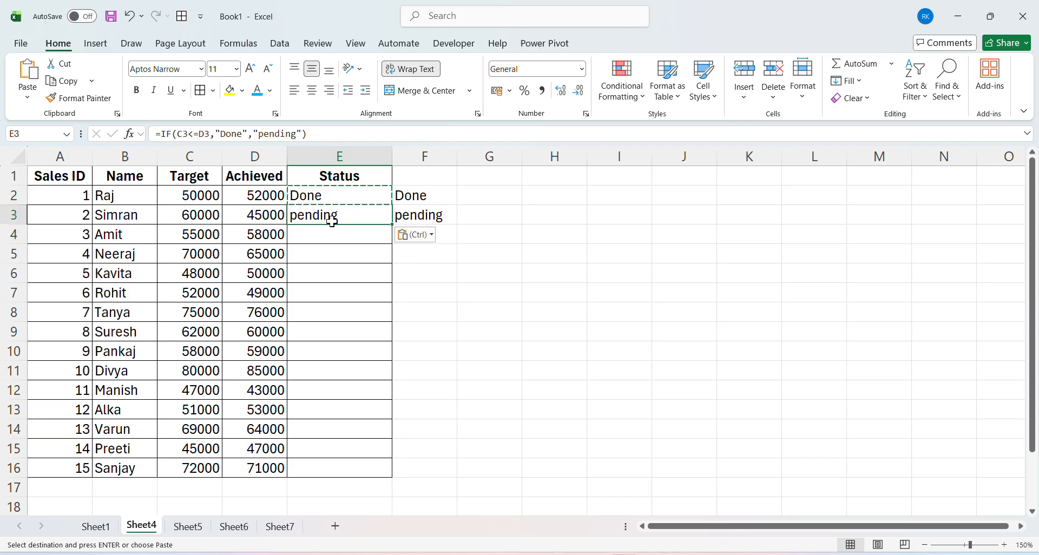
left_click(187, 216)
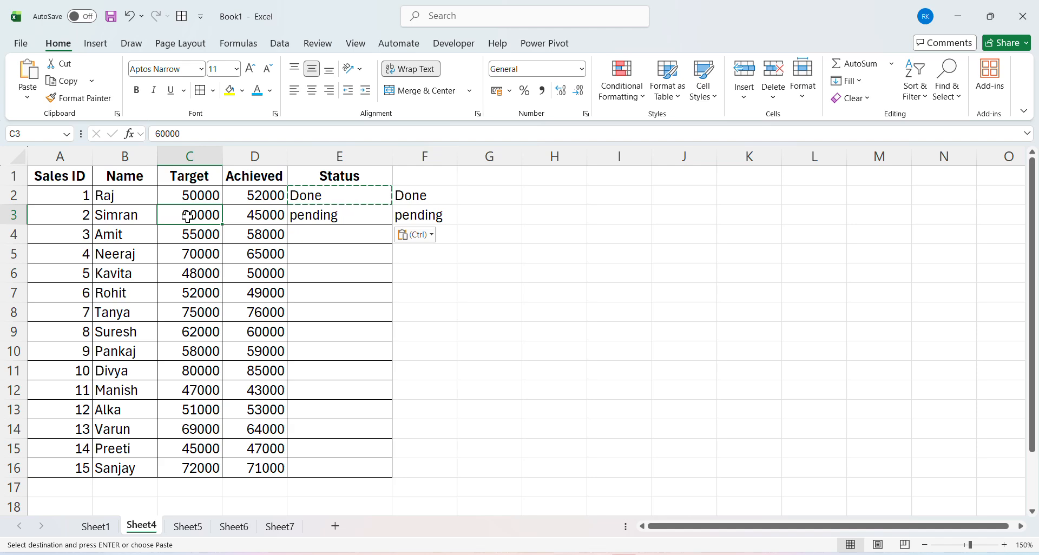
left_click(252, 210)
Copy the Status formula from E3 into E4
left_click(341, 222)
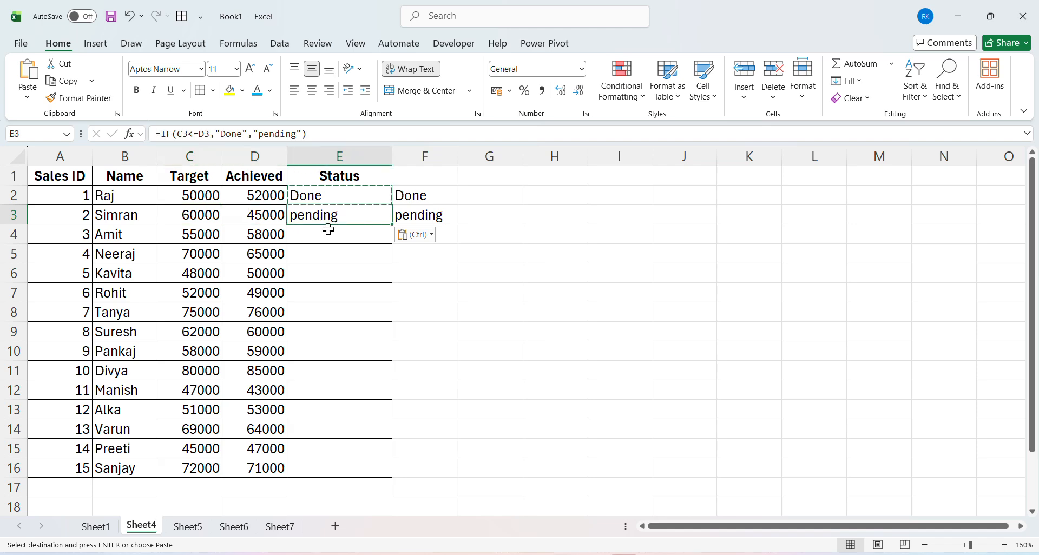
left_click(318, 232)
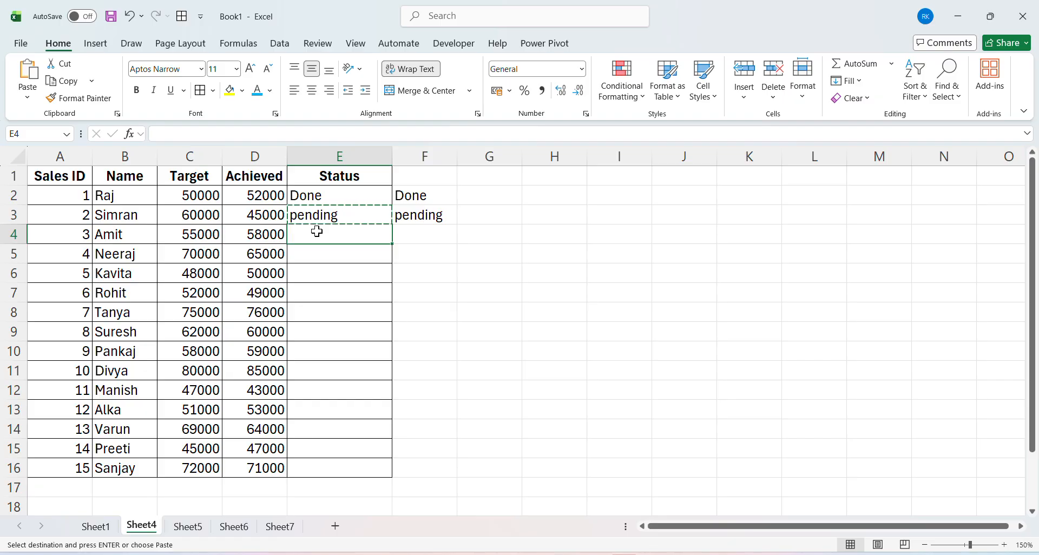
key("ctrl+v")
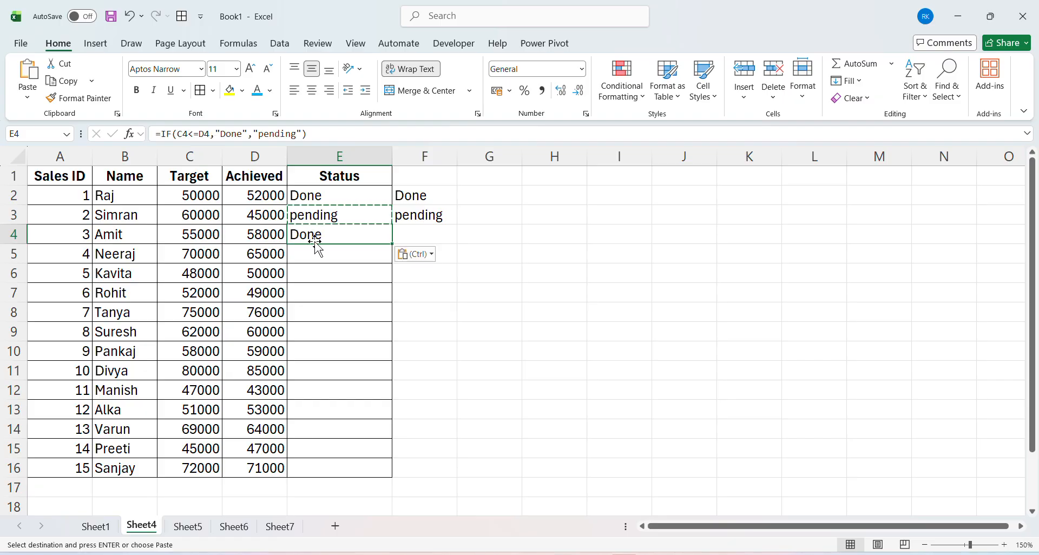
Check the Status formula in E4 against the Target in C4 and the Achieved amount in D4
left_click(165, 232)
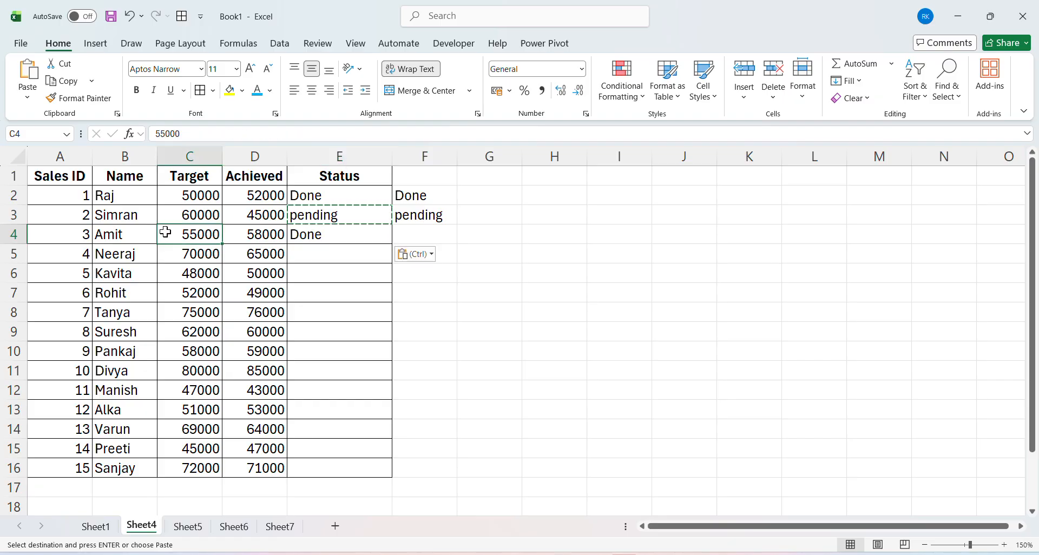
left_click(244, 233)
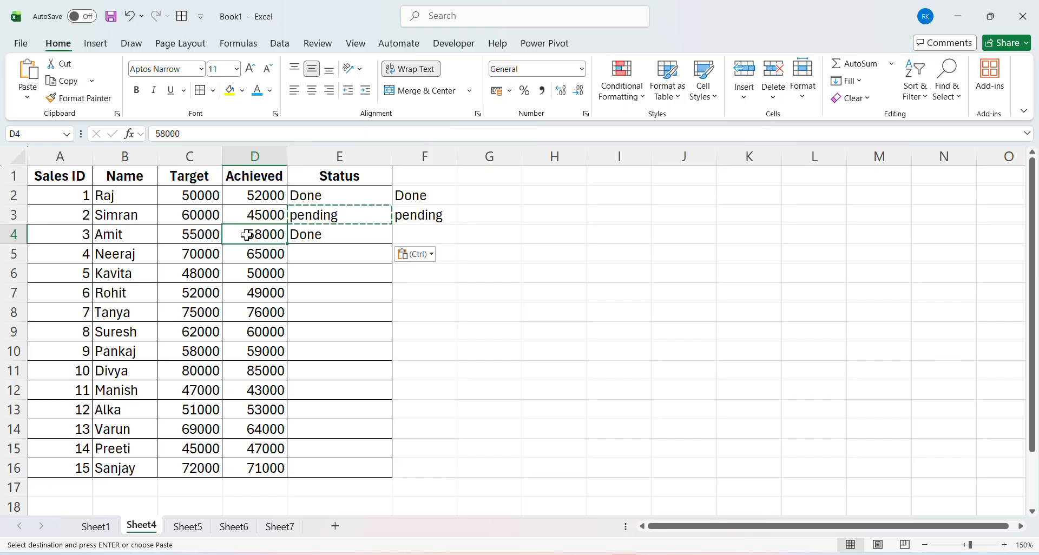
left_click(312, 240)
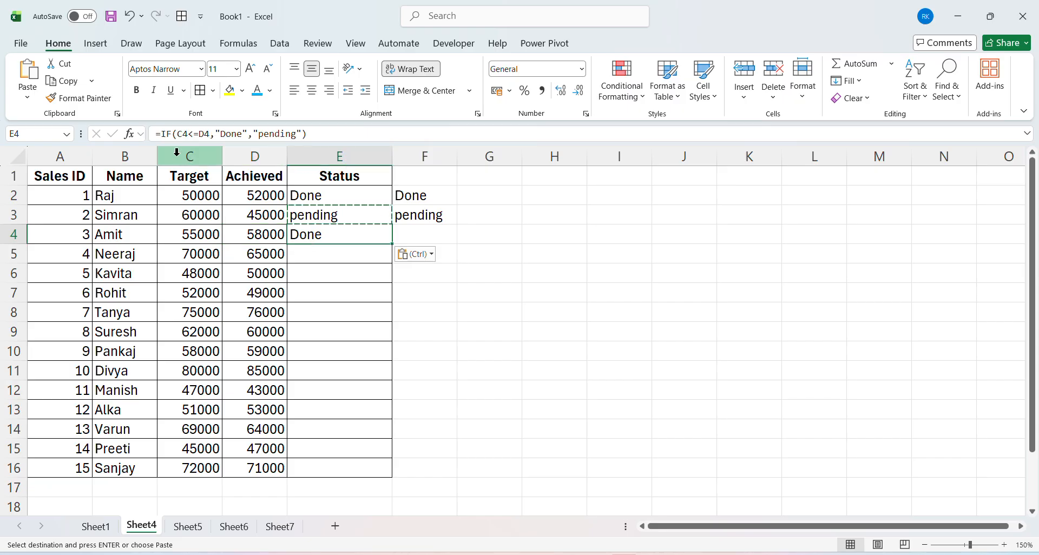
left_click(190, 235)
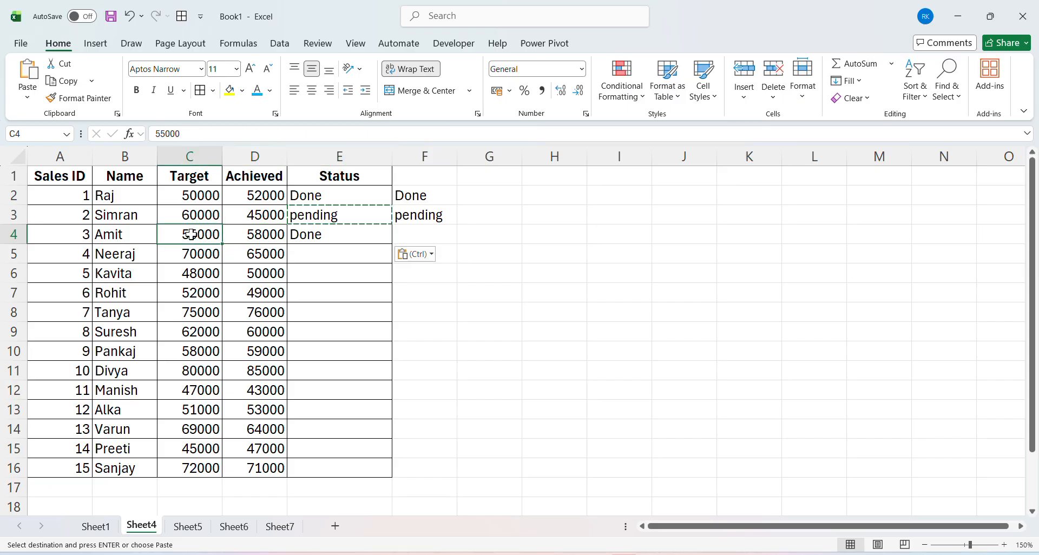
left_click(311, 232)
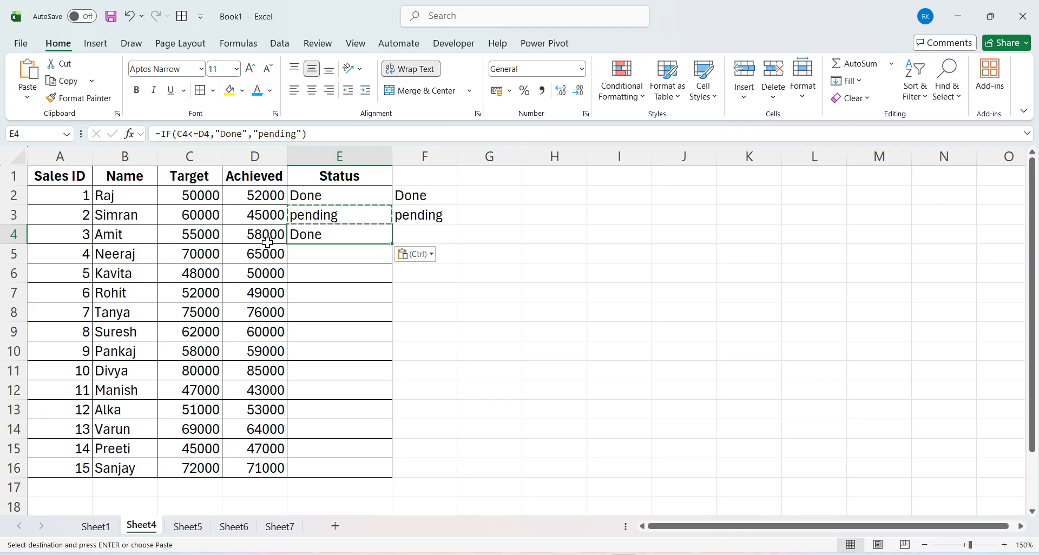
key("shift+space")
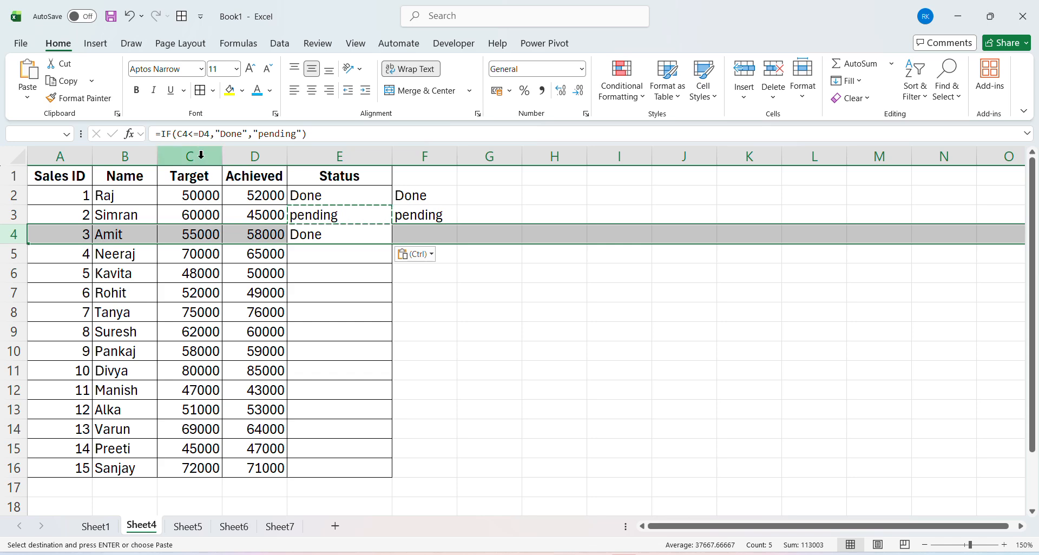
left_click(269, 238)
Copy the Status formula from E4 down the rest of the Status column through E16
left_click(327, 235)
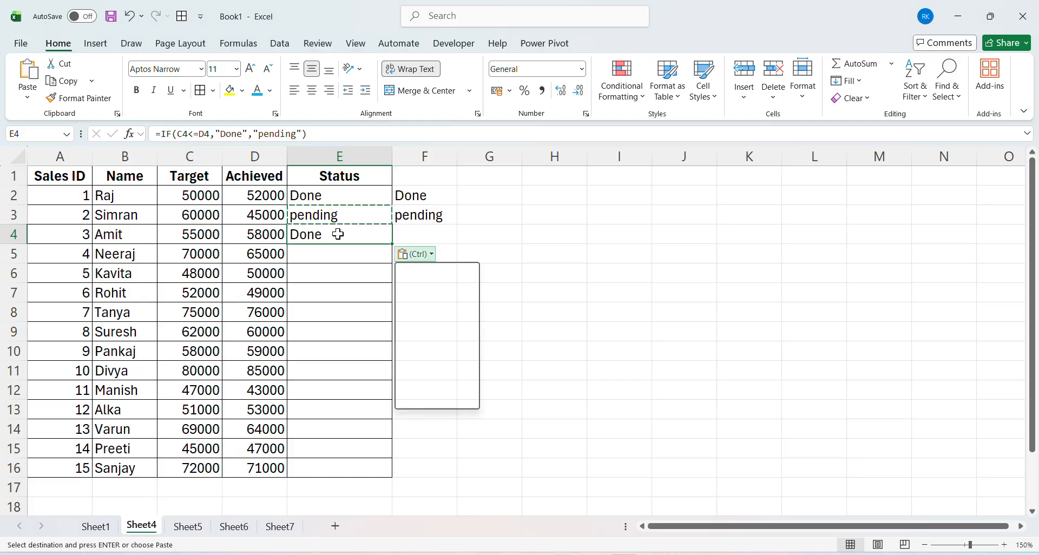
key("ctrl")
key("ctrl")
key("ctrl+c")
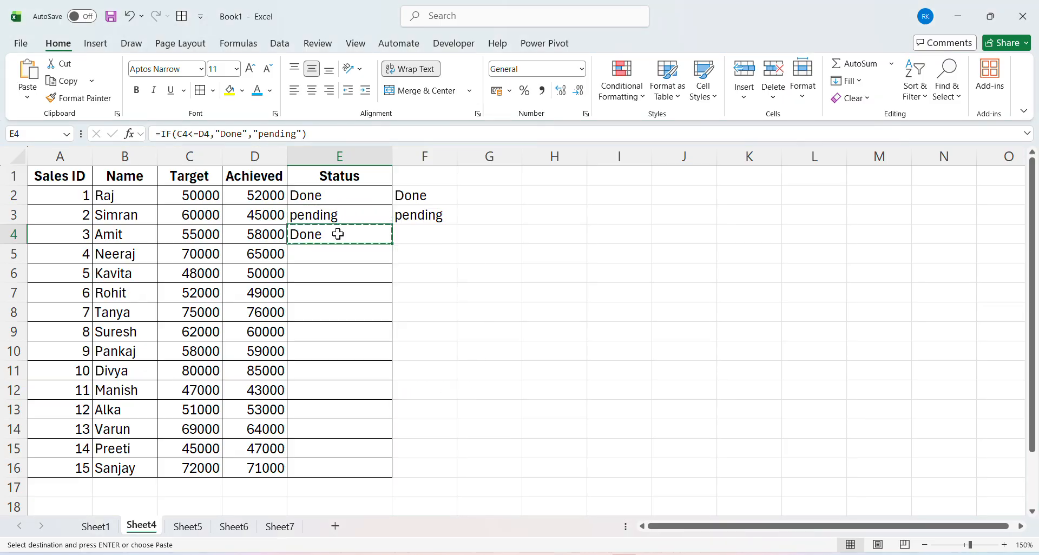
key("Left")
left_click(337, 233, "shift")
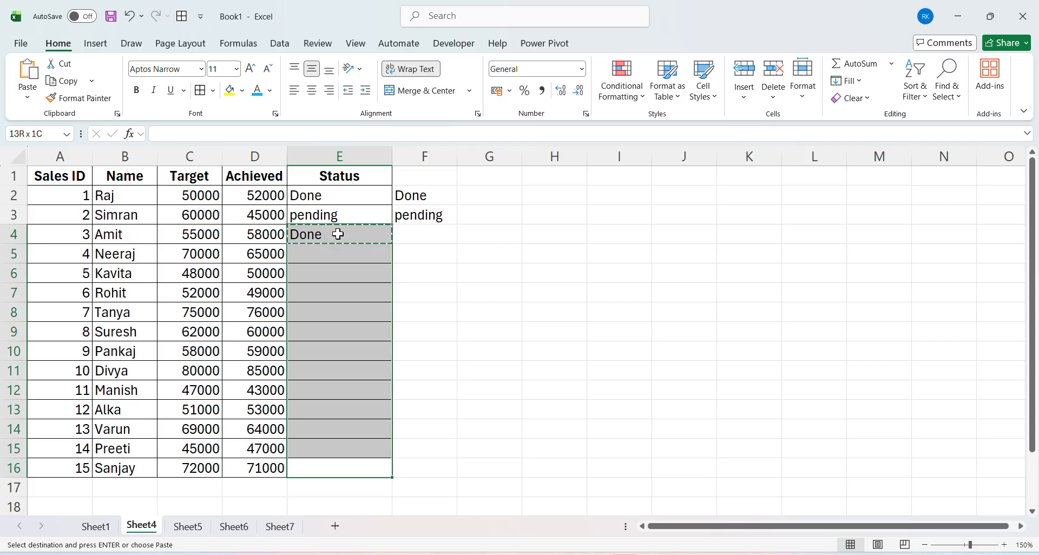
key("ctrl+v")
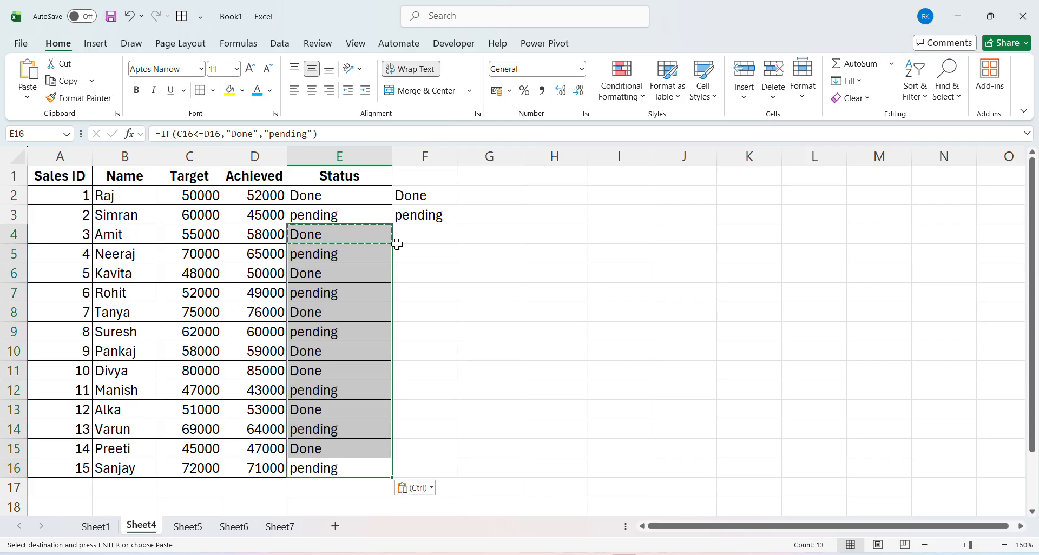
Review the filled Status formulas in E4 and E5, checking E5 against row 5's Target and Achieved amounts
left_click(398, 249)
left_click(335, 238)
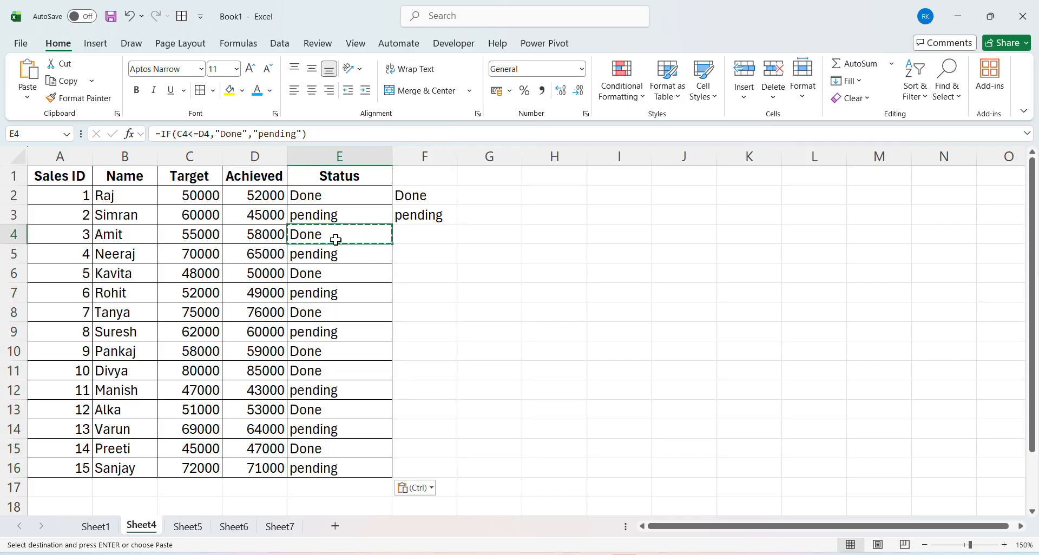
left_click(332, 258)
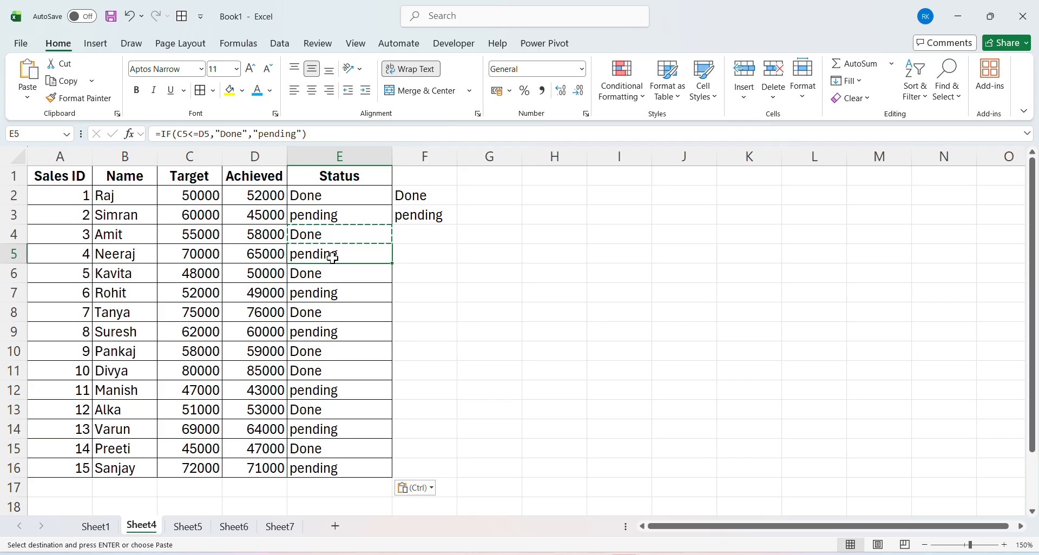
key("shift+space")
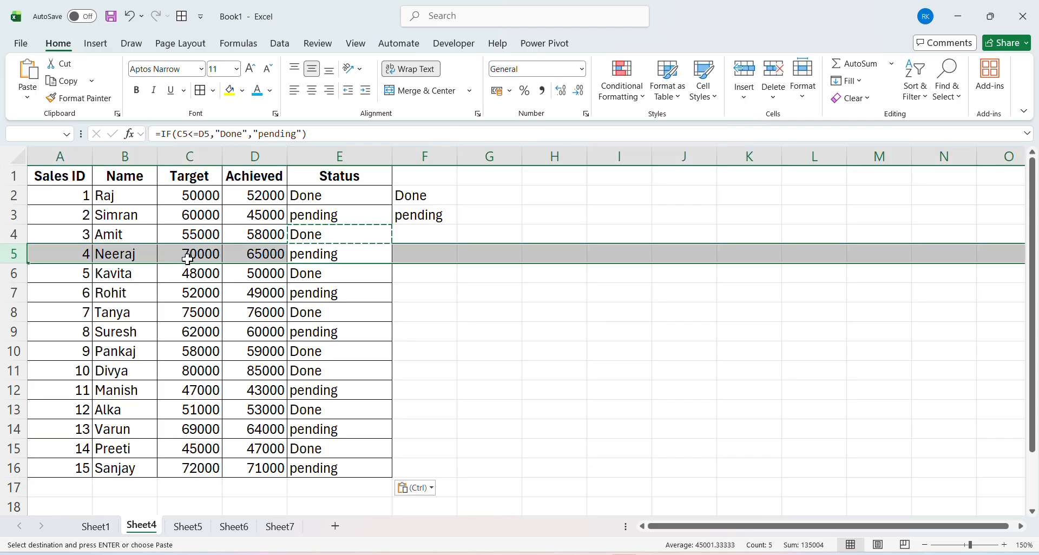
left_click(255, 251)
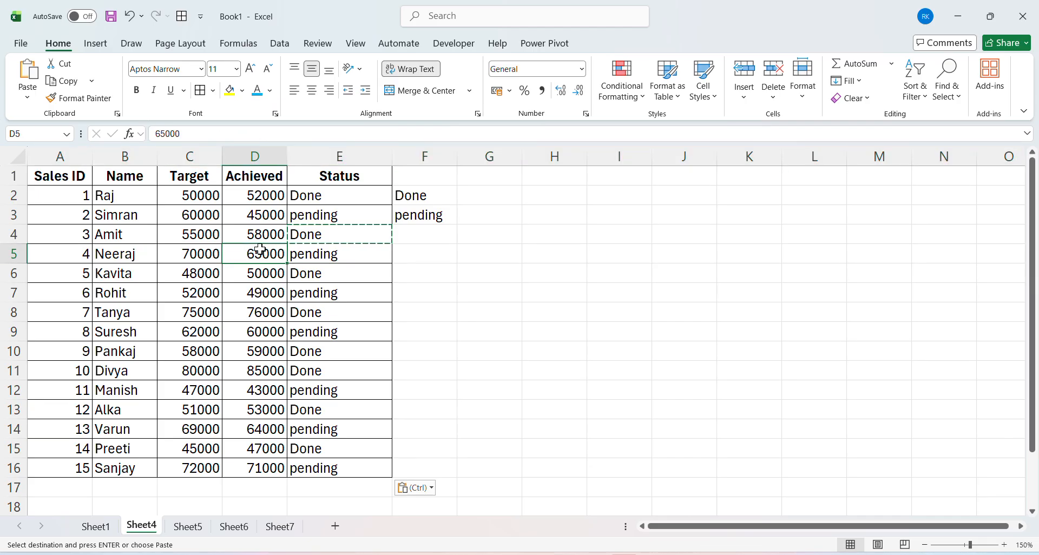
left_click(337, 251)
left_click(410, 268)
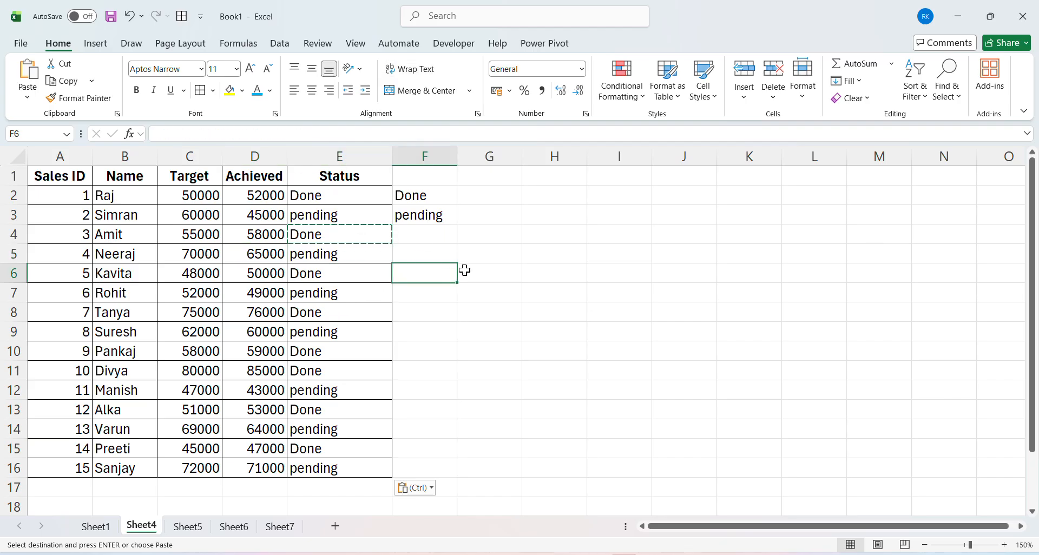
left_click(488, 287)
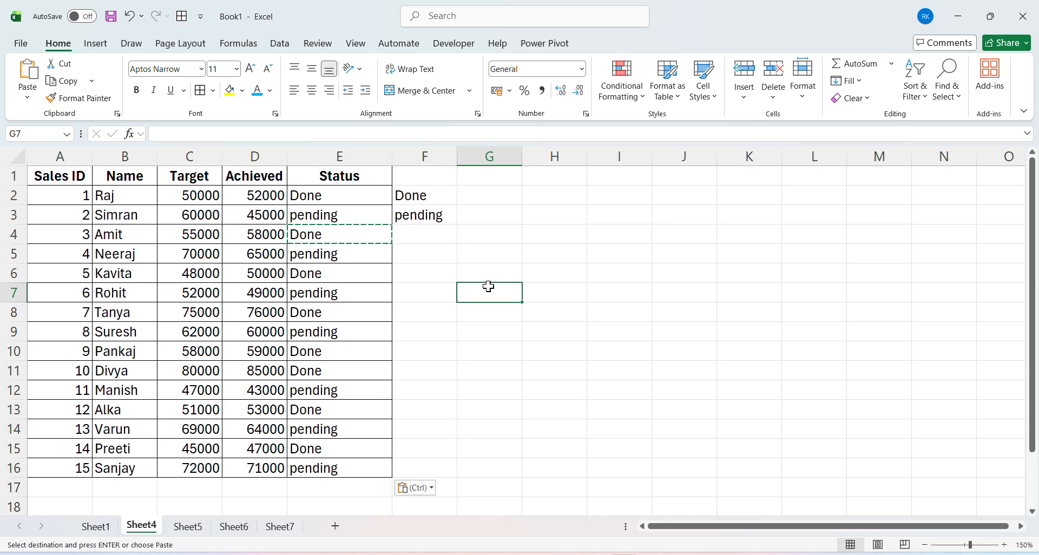